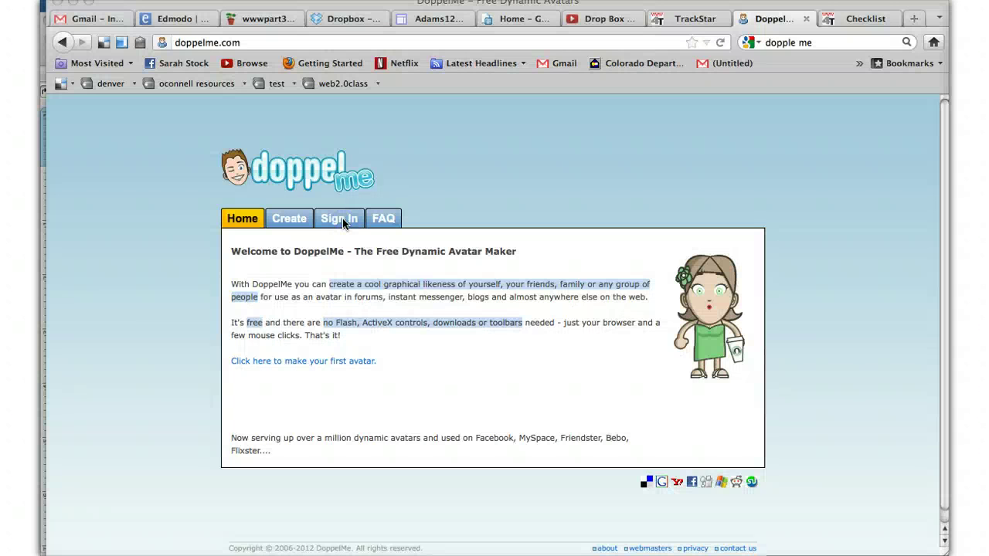
Step: Sign in to DoppelMe with the account username (autocompleted) and password
{"action": "left_click", "coordinate": [343, 221]}
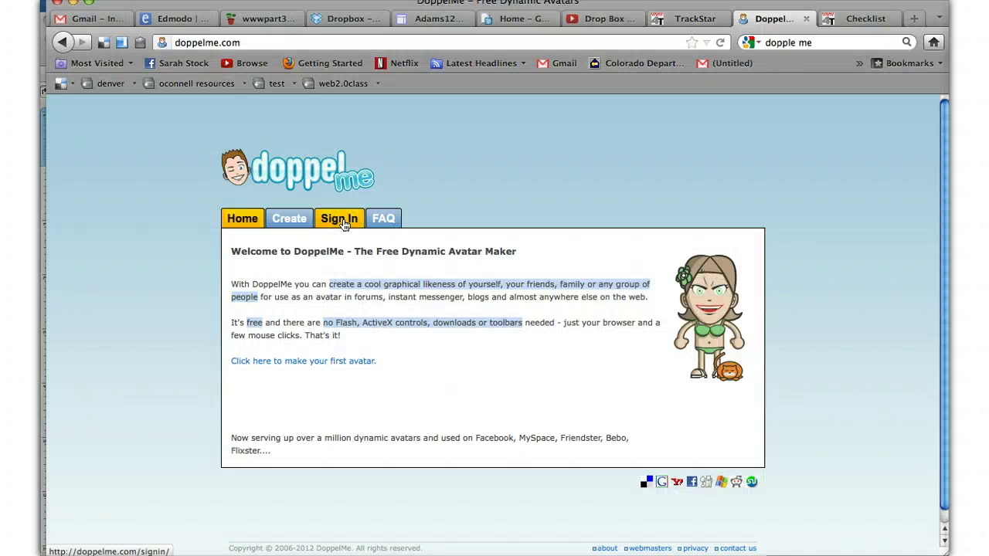
{"action": "left_click", "coordinate": [343, 222]}
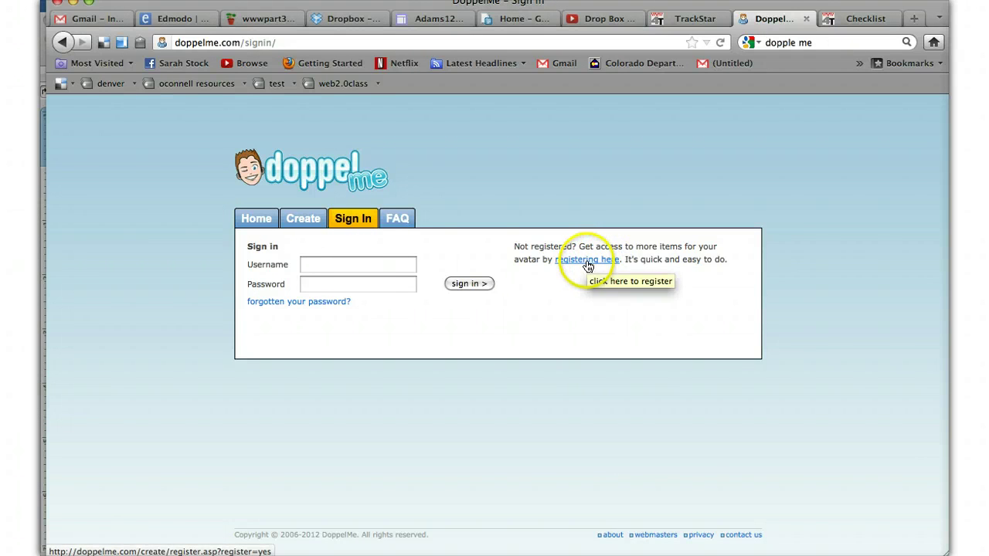
{"action": "left_click", "coordinate": [349, 263]}
{"action": "type", "text": "joelle"}
{"action": "left_click", "coordinate": [351, 280]}
{"action": "left_click", "coordinate": [337, 288]}
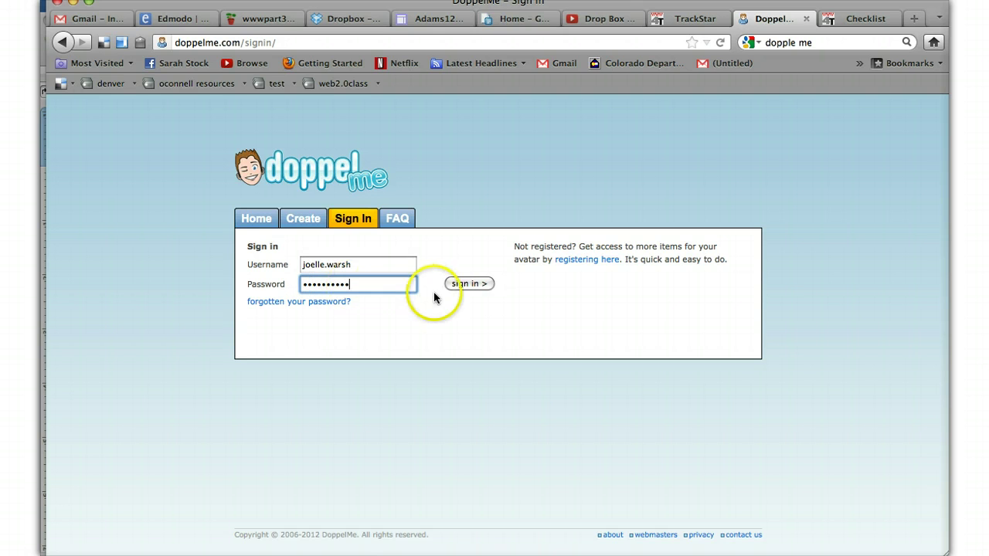
{"action": "left_click", "coordinate": [457, 284]}
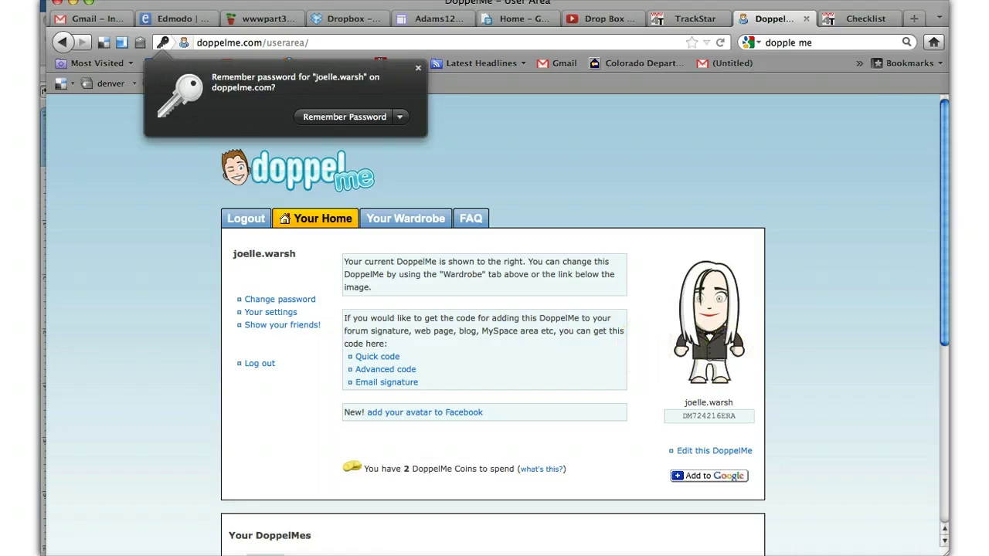
Step: Dismiss the remember-password prompt and scroll down to the Your DoppelMes list
{"action": "left_click", "coordinate": [942, 118]}
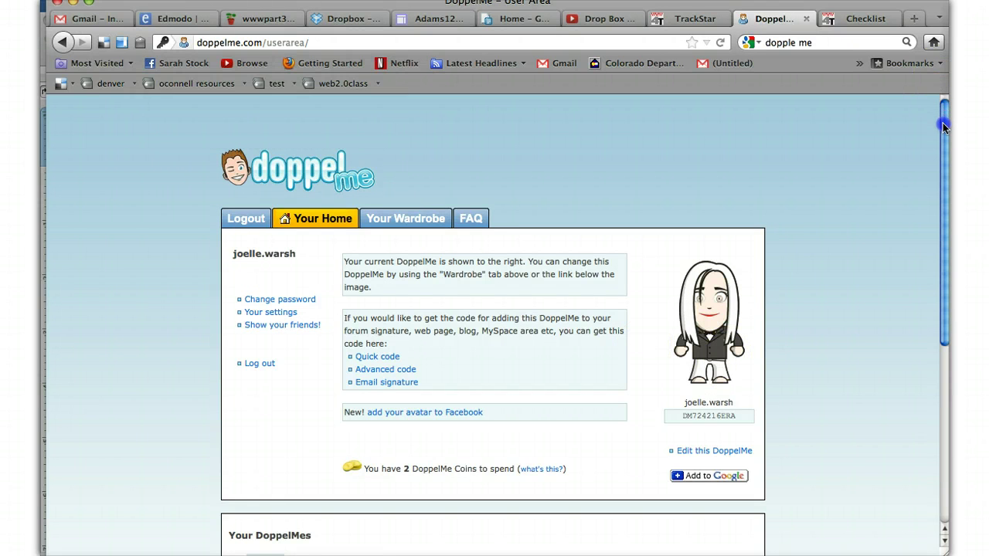
{"action": "left_click_drag", "start_coordinate": [942, 123], "coordinate": [942, 183]}
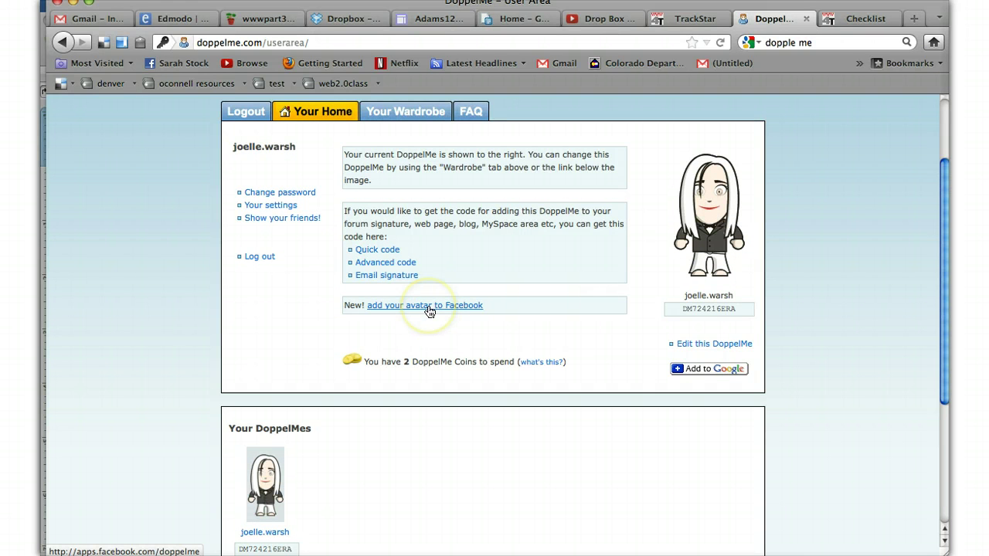
Step: Edit the avatar and try the 4-coin painted face from the wardrobe's expressions
{"action": "left_click", "coordinate": [704, 344]}
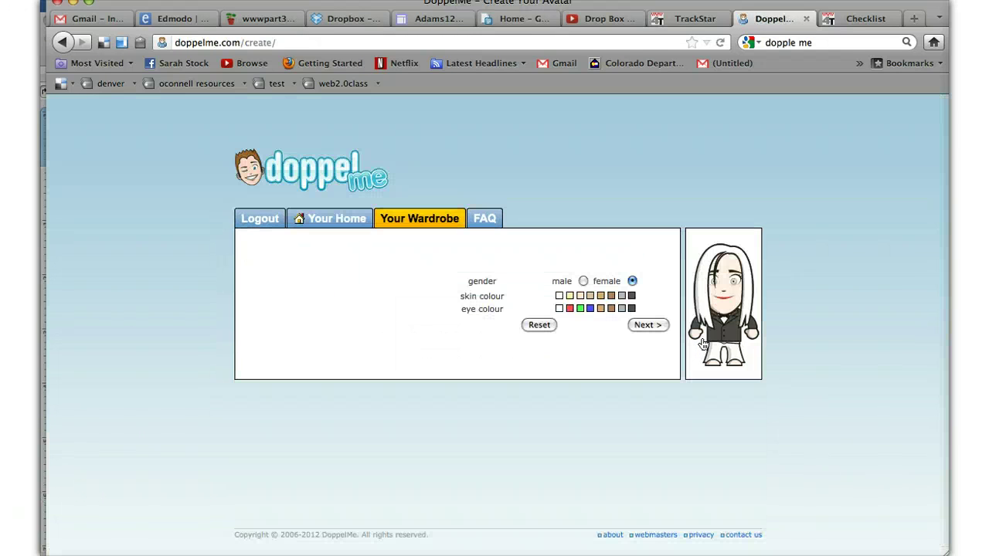
{"action": "left_click", "coordinate": [408, 223]}
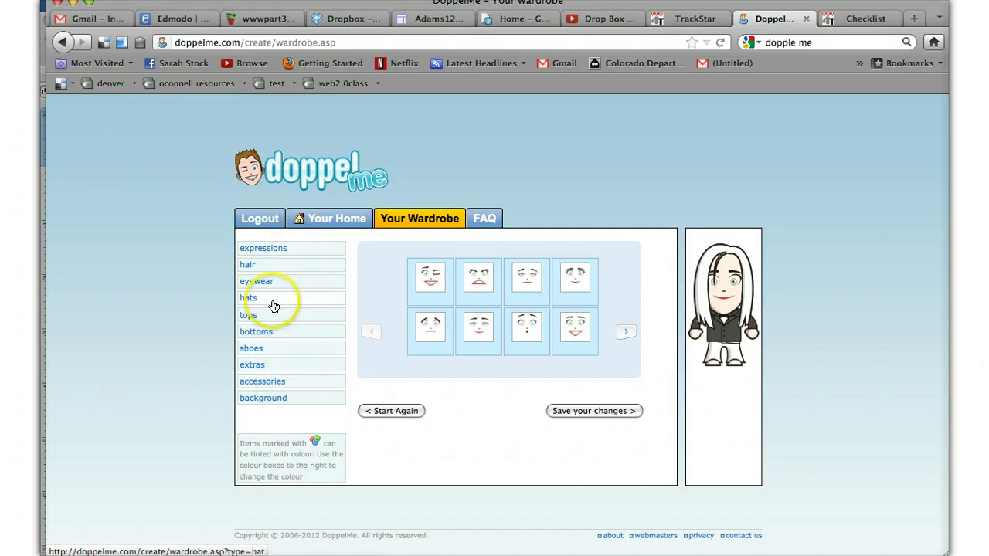
{"action": "left_click", "coordinate": [263, 248]}
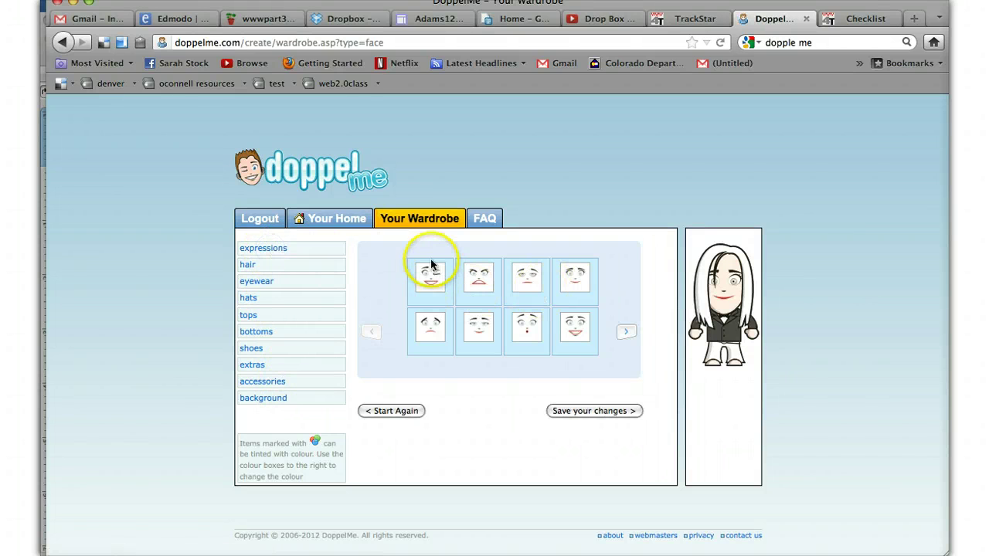
{"action": "left_click", "coordinate": [627, 335]}
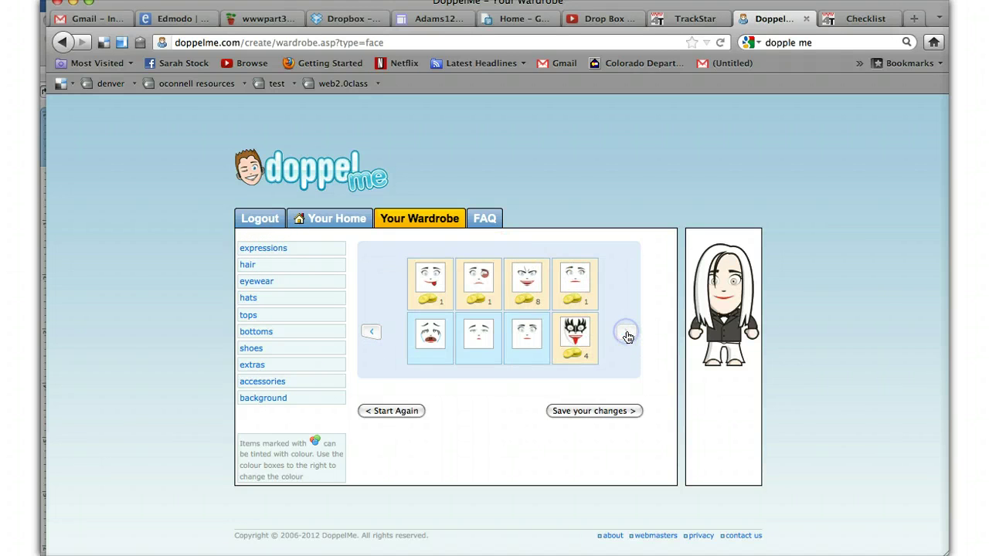
{"action": "left_click", "coordinate": [575, 335]}
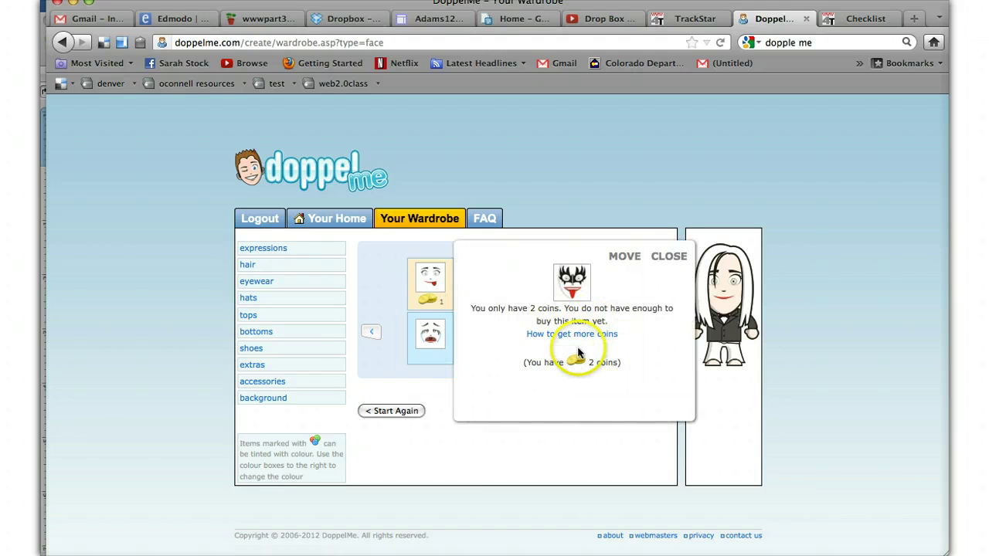
Step: View how to get more coins, then return to the Your Home page
{"action": "left_click", "coordinate": [576, 335]}
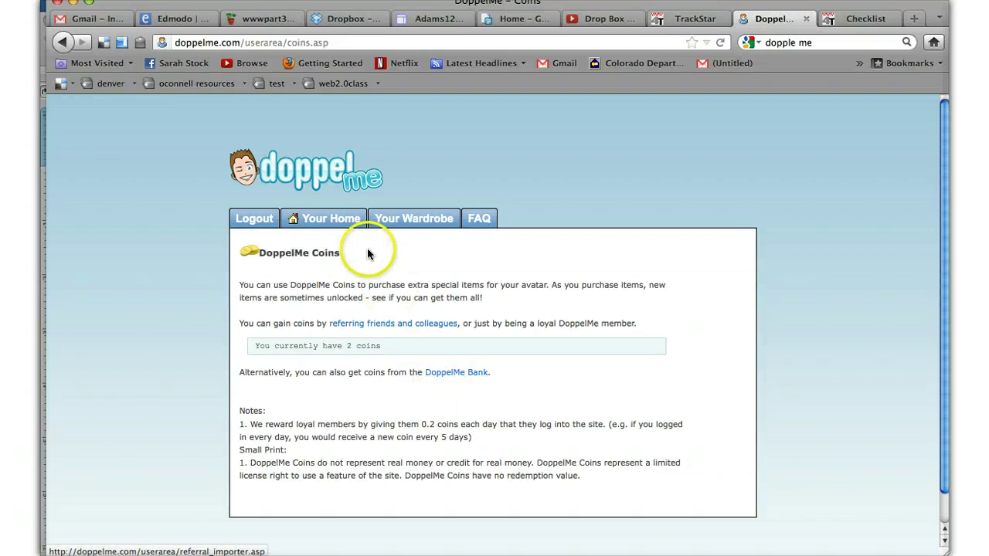
{"action": "left_click", "coordinate": [331, 217]}
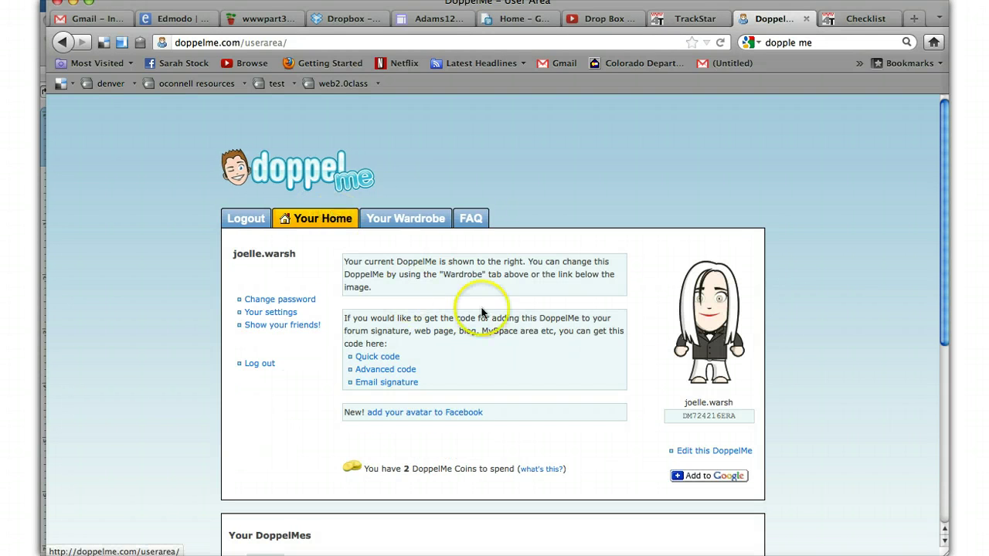
Step: Reopen the wardrobe and give the avatar the free Crying expression
{"action": "left_click", "coordinate": [397, 222]}
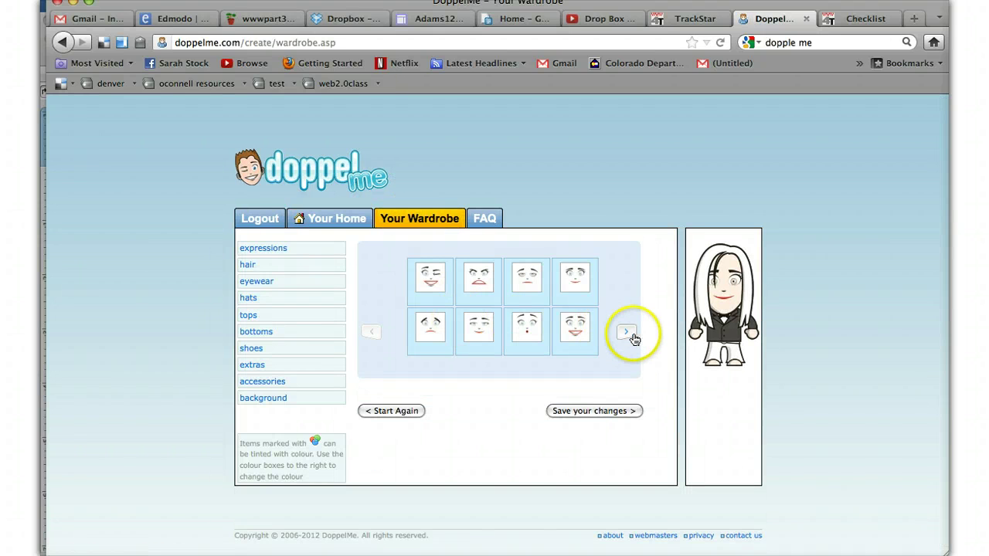
{"action": "left_click", "coordinate": [628, 332]}
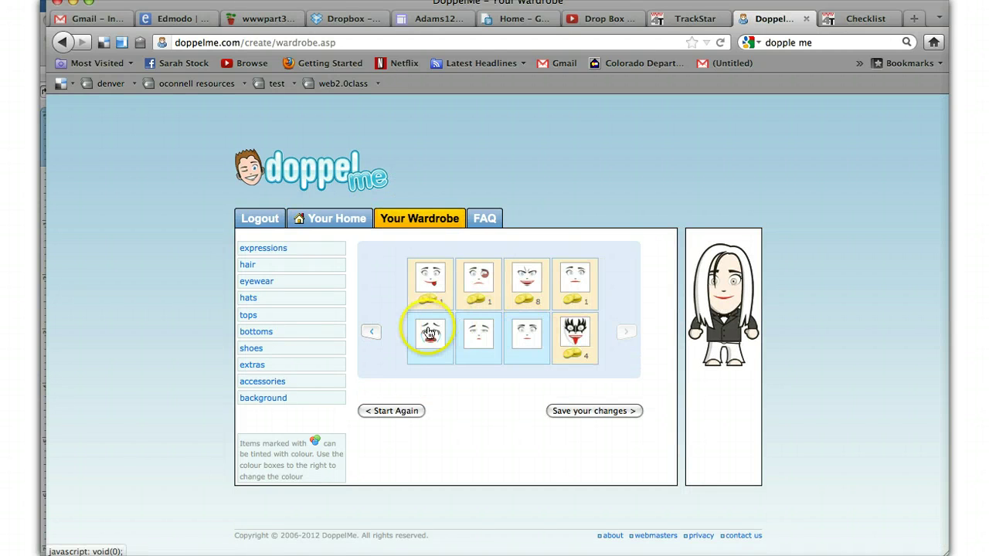
{"action": "left_click", "coordinate": [427, 332]}
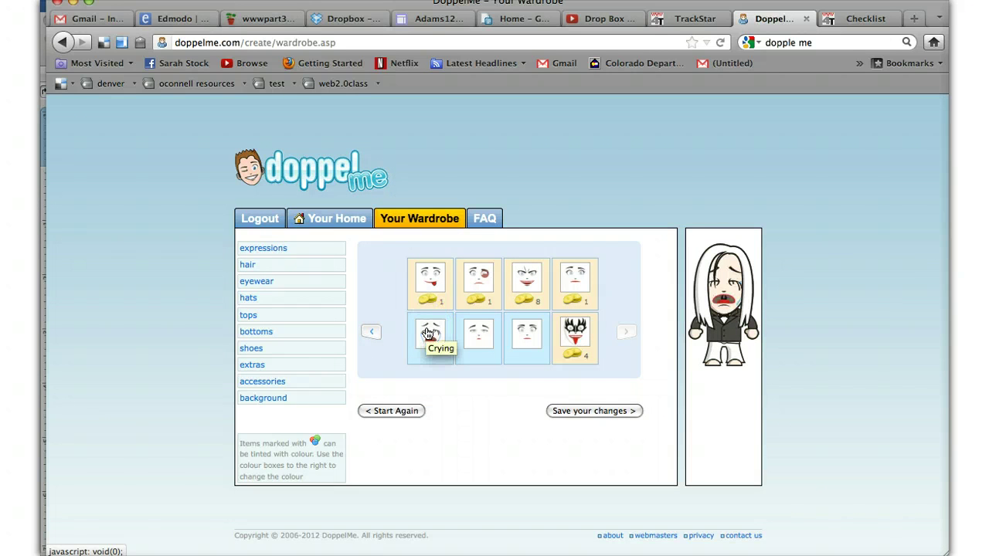
{"action": "left_click", "coordinate": [289, 271]}
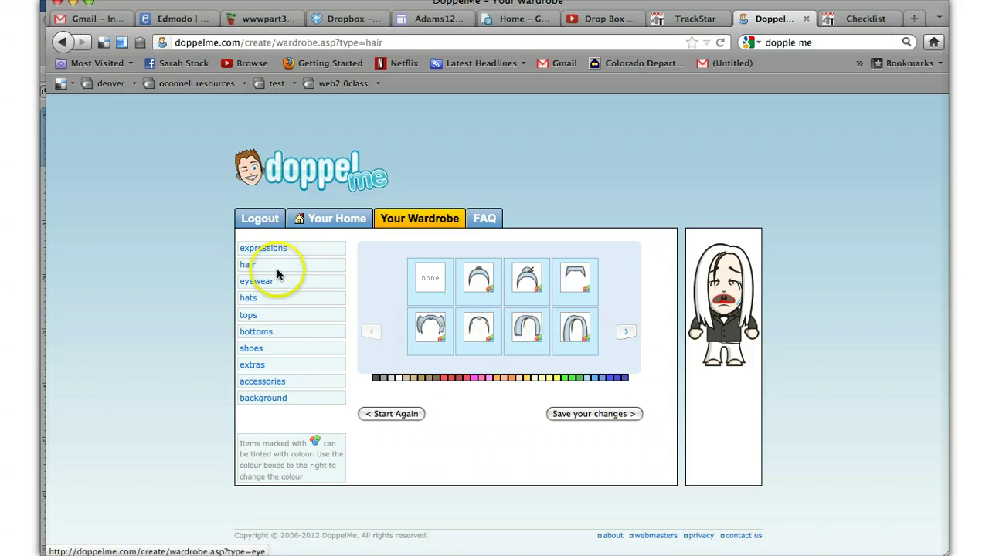
{"action": "left_click", "coordinate": [276, 248]}
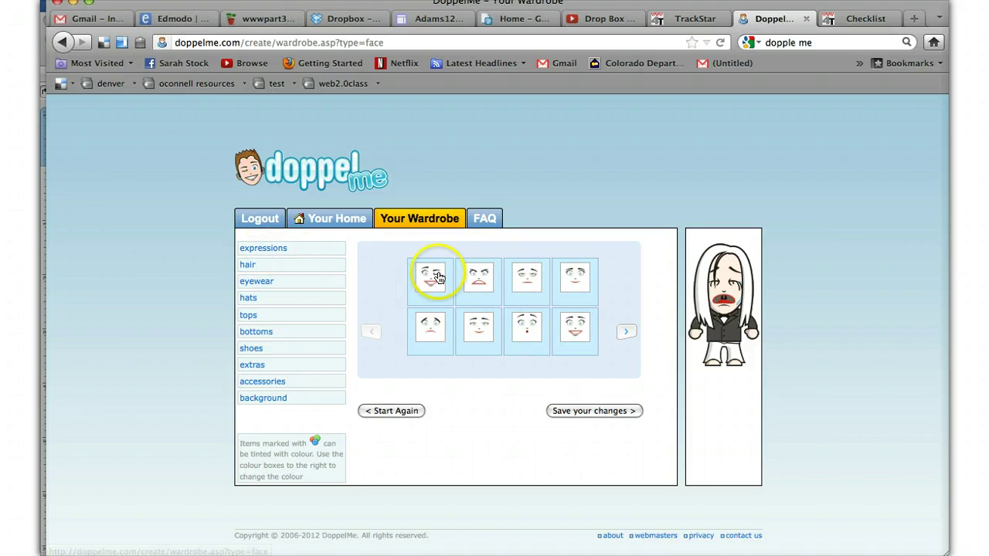
Step: Give the avatar a winking smile and a pink Long bob hairstyle
{"action": "left_click", "coordinate": [430, 275]}
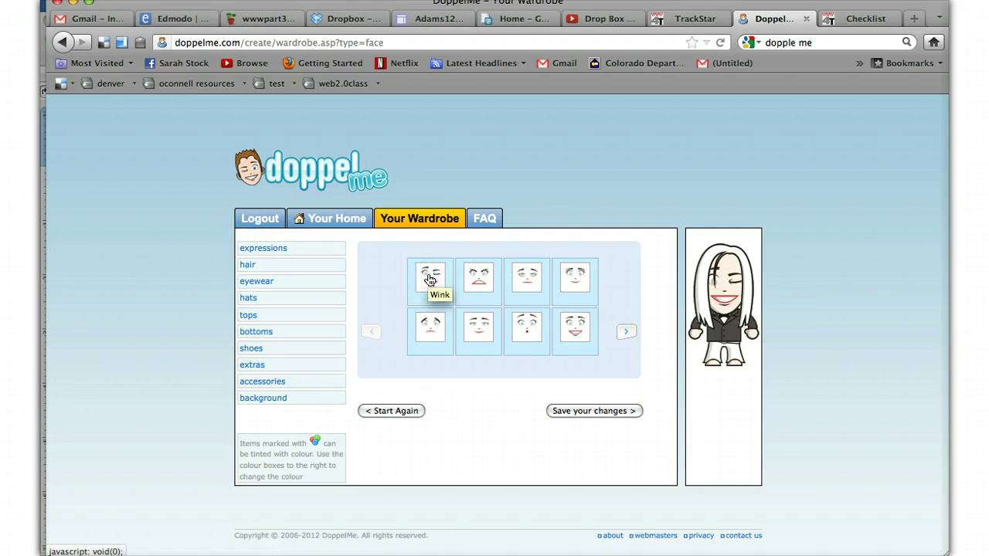
{"action": "left_click", "coordinate": [312, 269]}
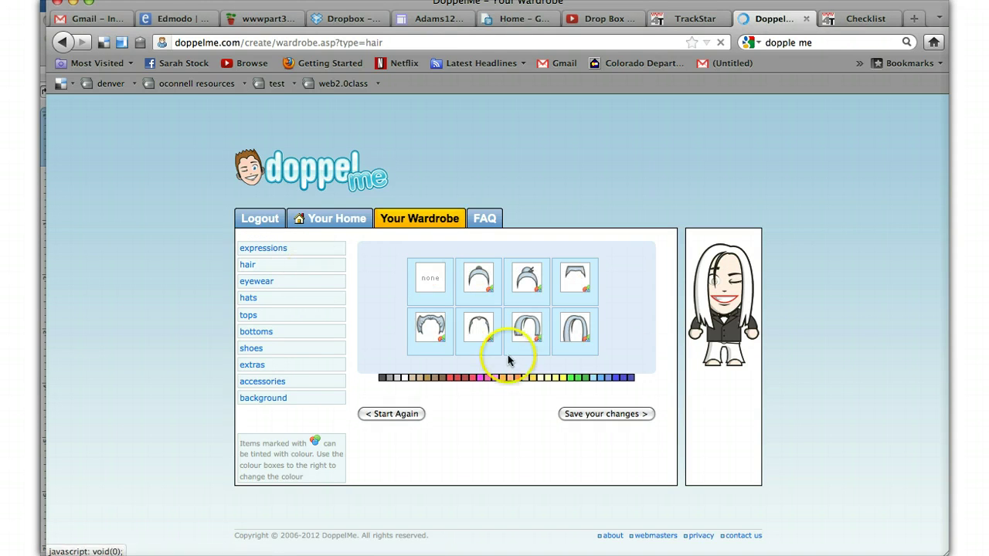
{"action": "left_click", "coordinate": [618, 333]}
{"action": "left_click", "coordinate": [624, 333]}
{"action": "left_click", "coordinate": [623, 333]}
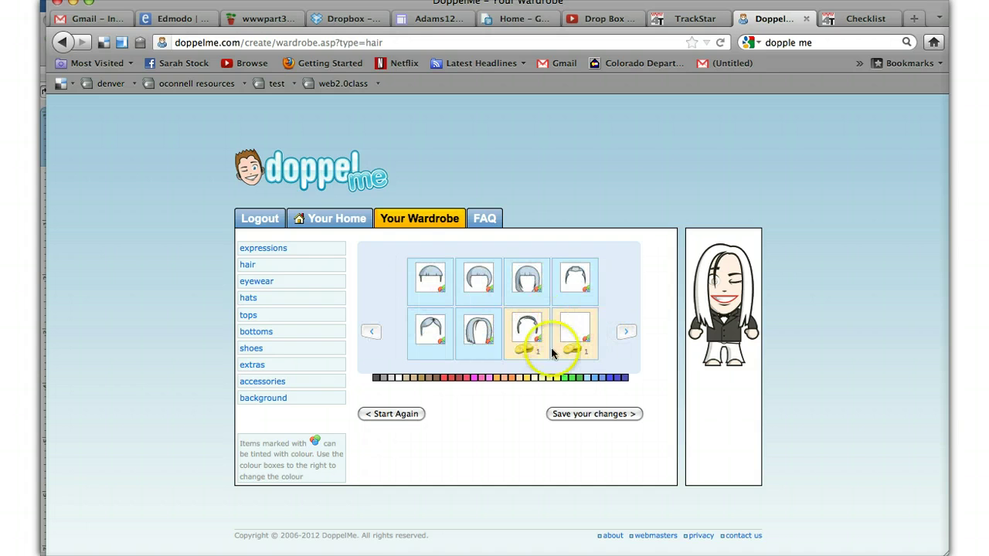
{"action": "left_click", "coordinate": [526, 278]}
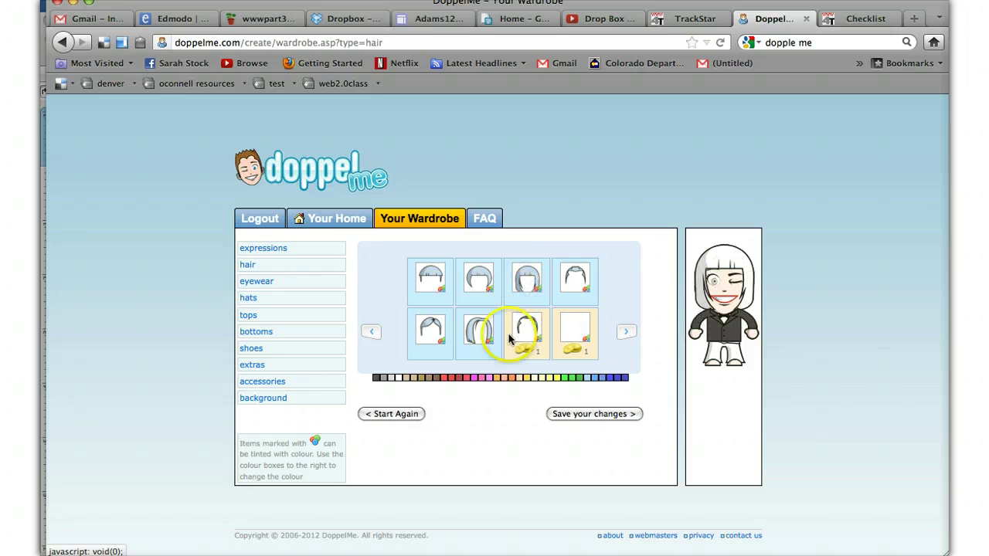
{"action": "left_click", "coordinate": [479, 378]}
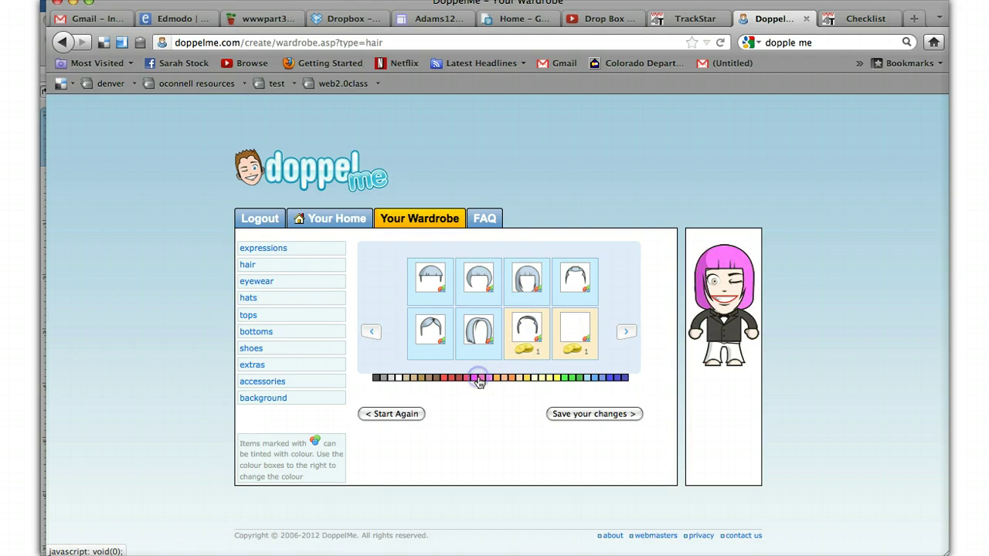
{"action": "left_click", "coordinate": [573, 378]}
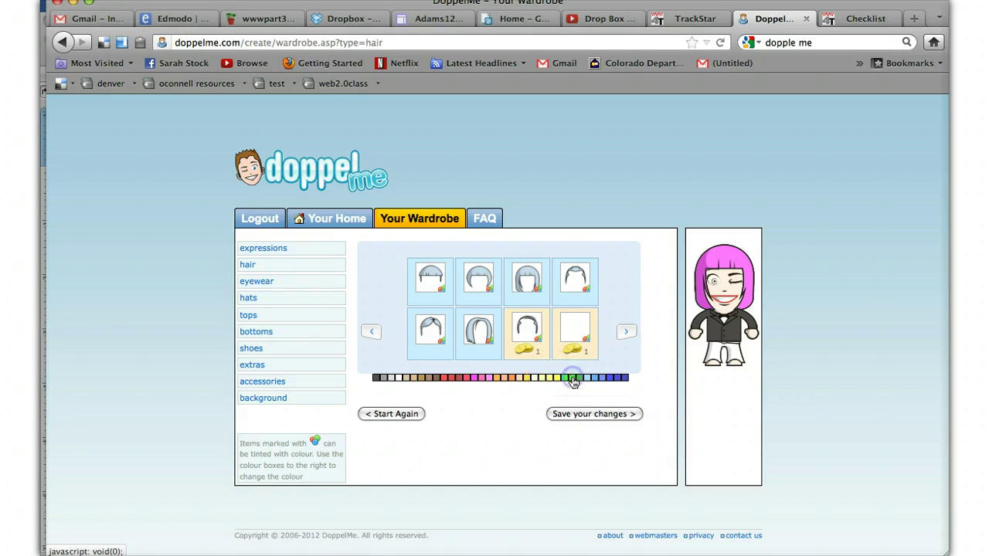
{"action": "left_click", "coordinate": [479, 379]}
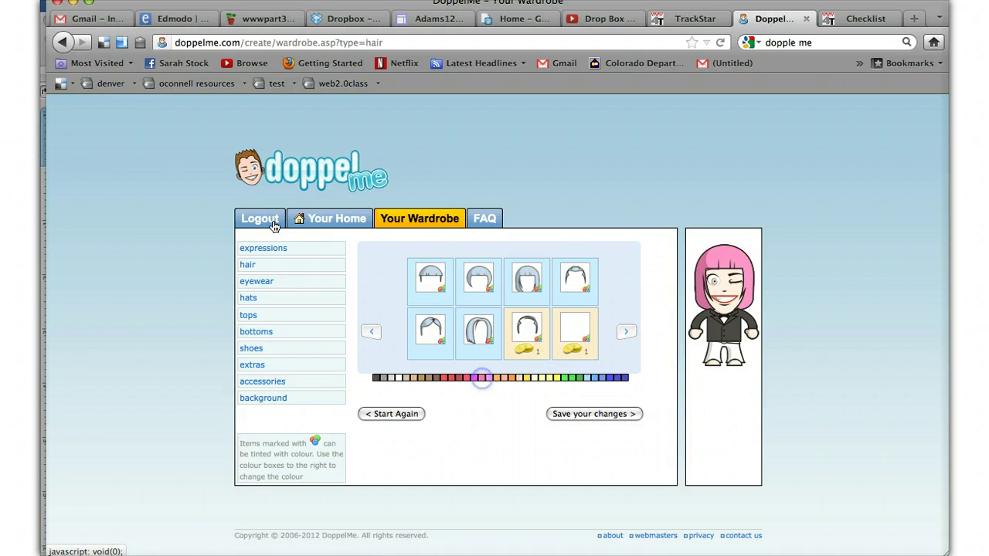
Step: Put a black French beret from the hats wardrobe on the avatar
{"action": "left_click", "coordinate": [277, 283]}
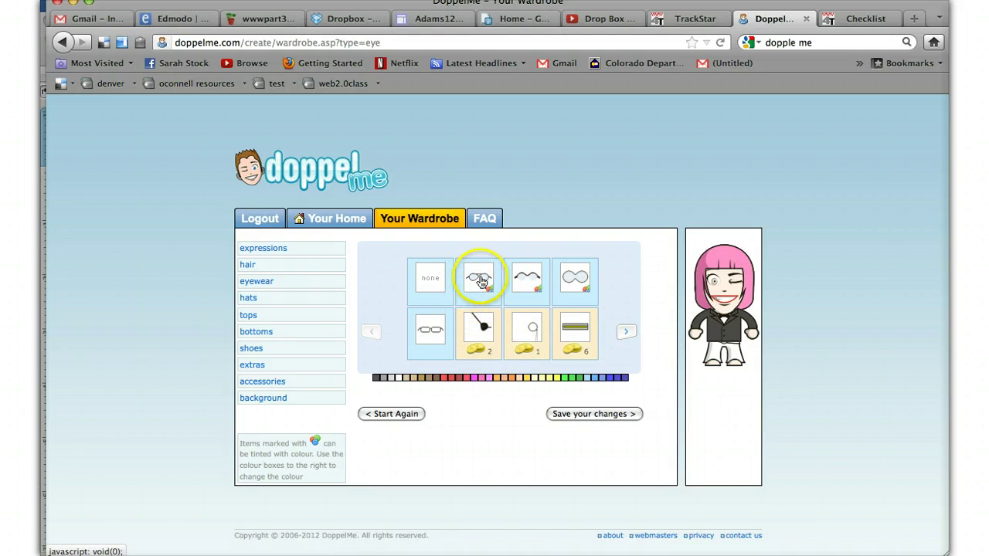
{"action": "left_click", "coordinate": [248, 302]}
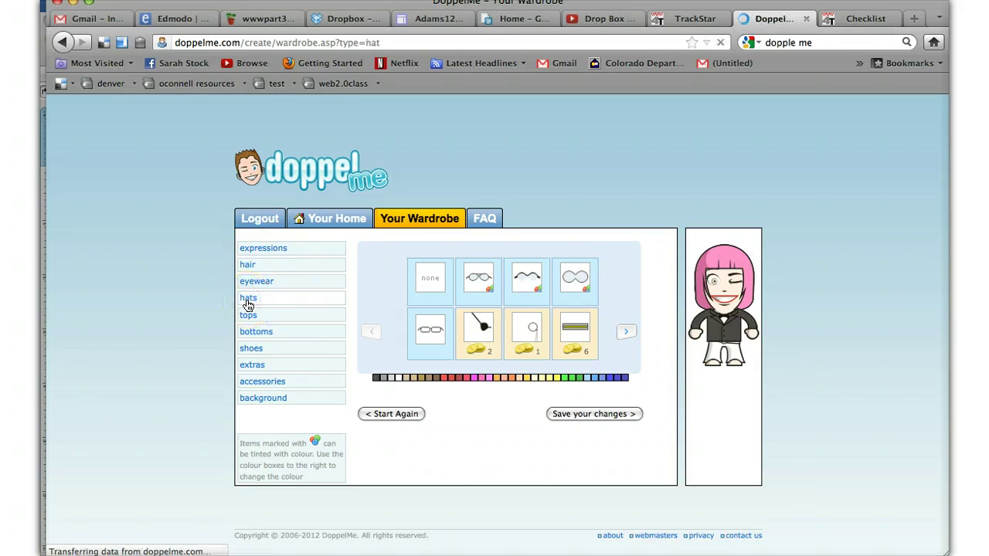
{"action": "left_click", "coordinate": [625, 329]}
{"action": "left_click", "coordinate": [625, 330]}
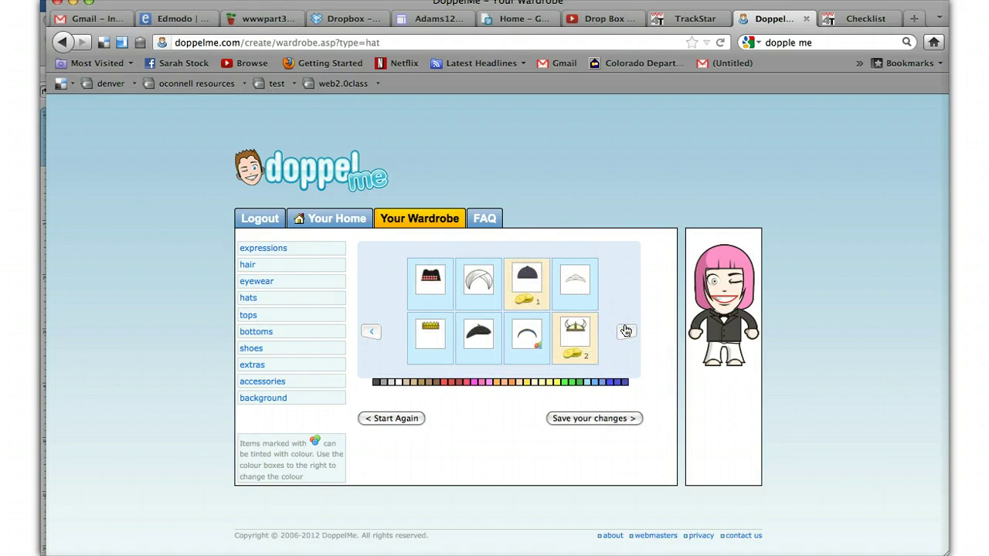
{"action": "left_click", "coordinate": [444, 313]}
{"action": "left_click", "coordinate": [473, 334]}
{"action": "left_click", "coordinate": [280, 314]}
Step: Dress the avatar in the Kimono top, tinting it pink then orange
{"action": "left_click", "coordinate": [625, 334]}
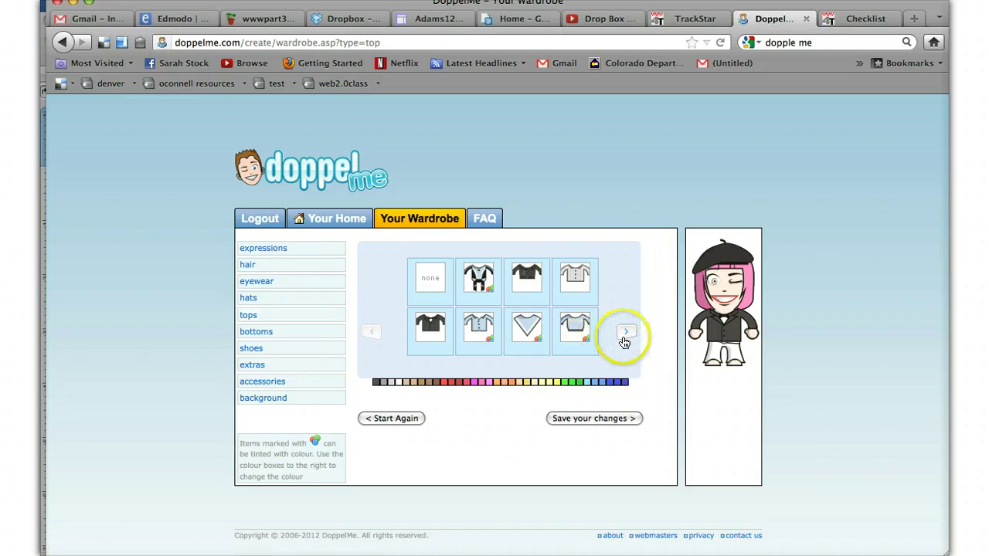
{"action": "left_click", "coordinate": [627, 333]}
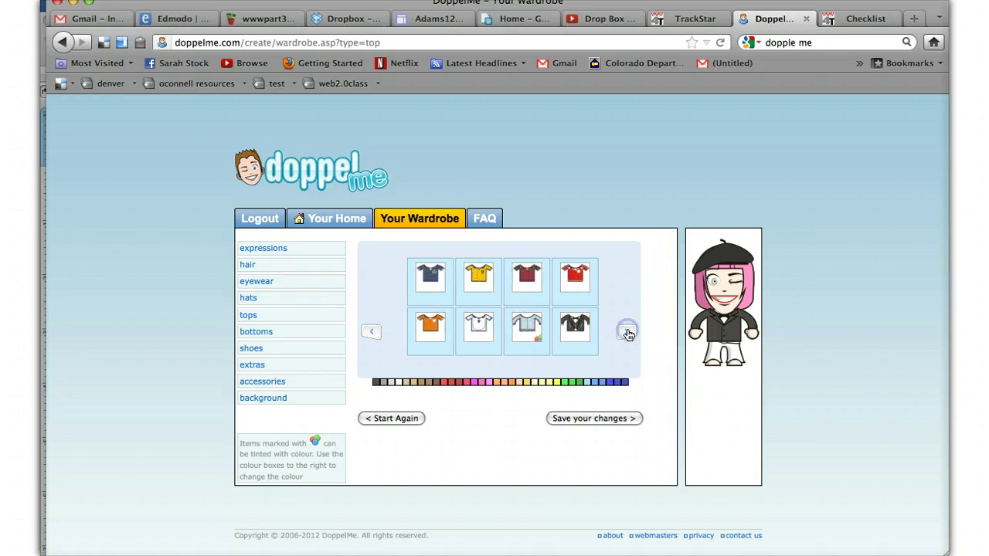
{"action": "left_click", "coordinate": [627, 333]}
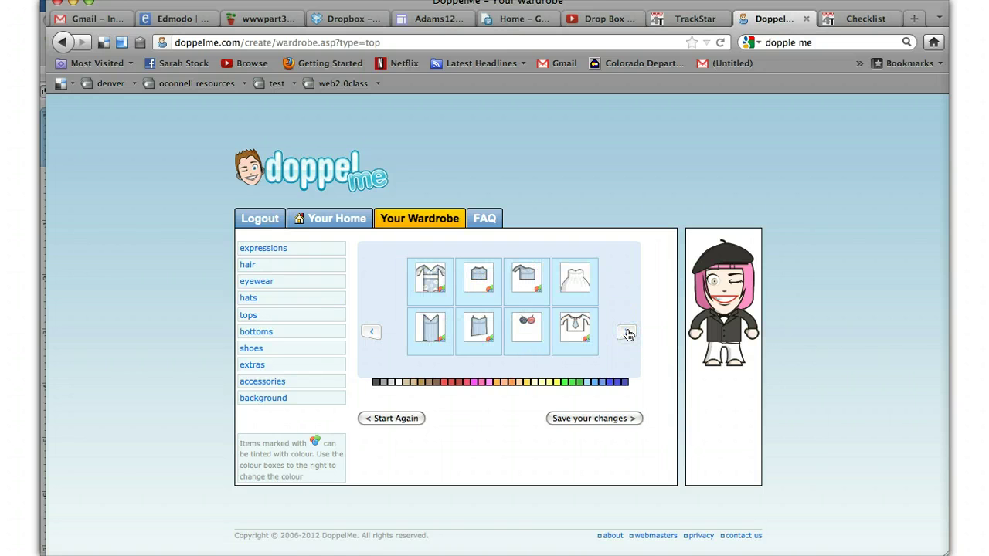
{"action": "left_click", "coordinate": [432, 279]}
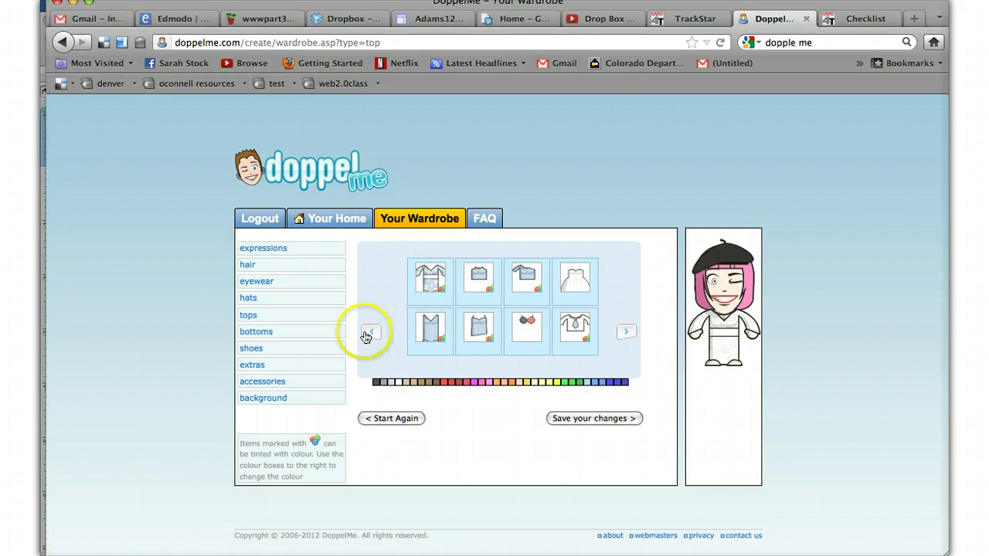
{"action": "left_click", "coordinate": [465, 382]}
{"action": "left_click", "coordinate": [510, 382]}
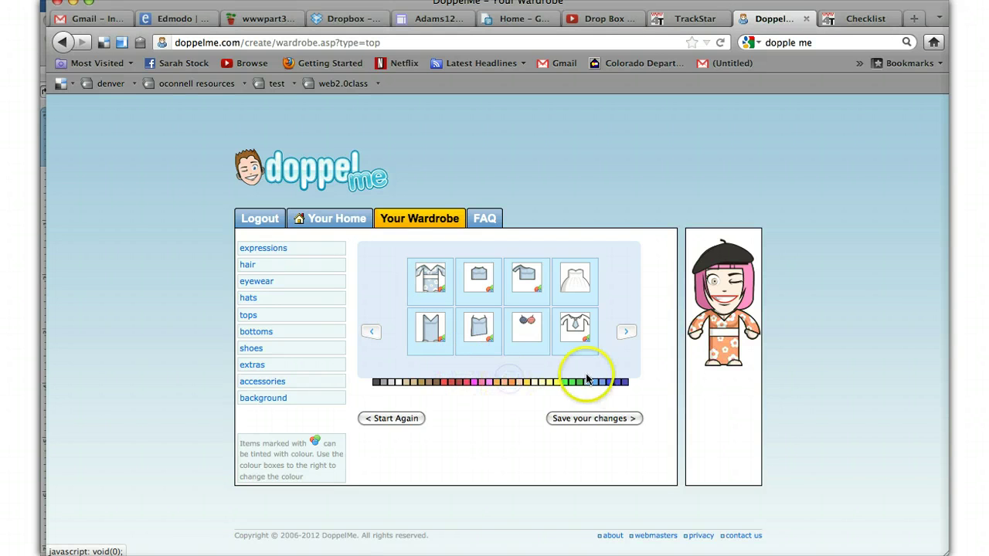
Step: Tint the kimono blue and try a recoloured blue cap instead of the beret
{"action": "left_click", "coordinate": [625, 382]}
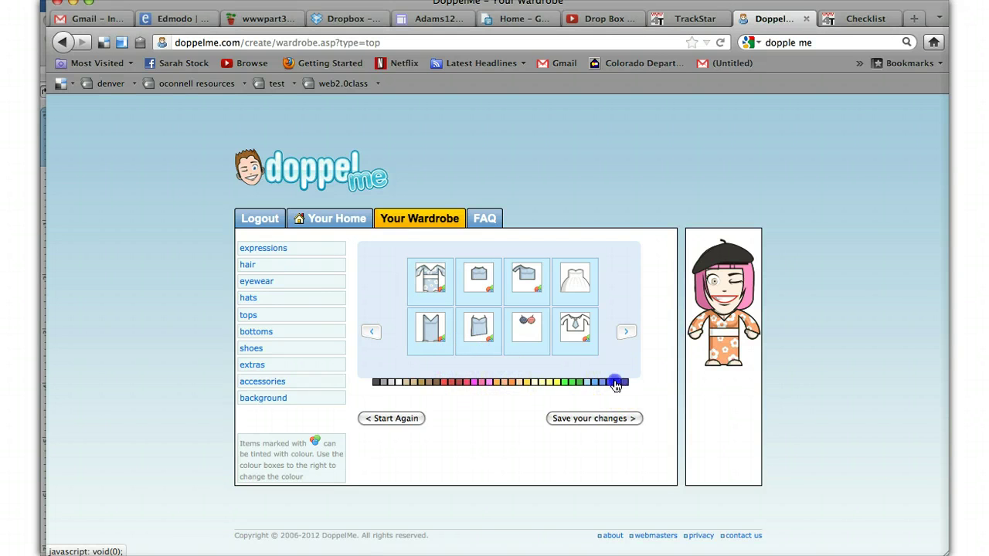
{"action": "left_click", "coordinate": [295, 303]}
{"action": "left_click", "coordinate": [490, 382]}
{"action": "left_click", "coordinate": [510, 382]}
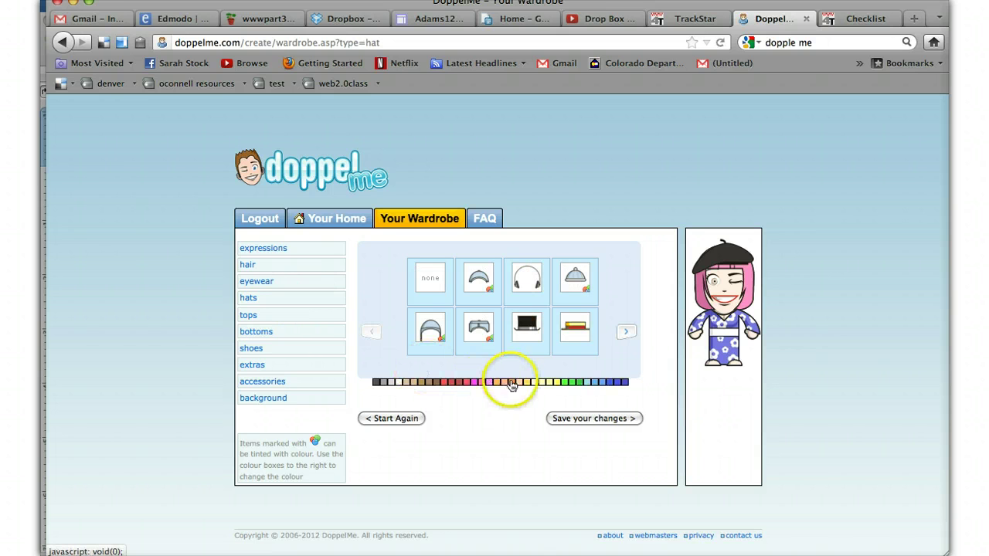
{"action": "left_click", "coordinate": [611, 382]}
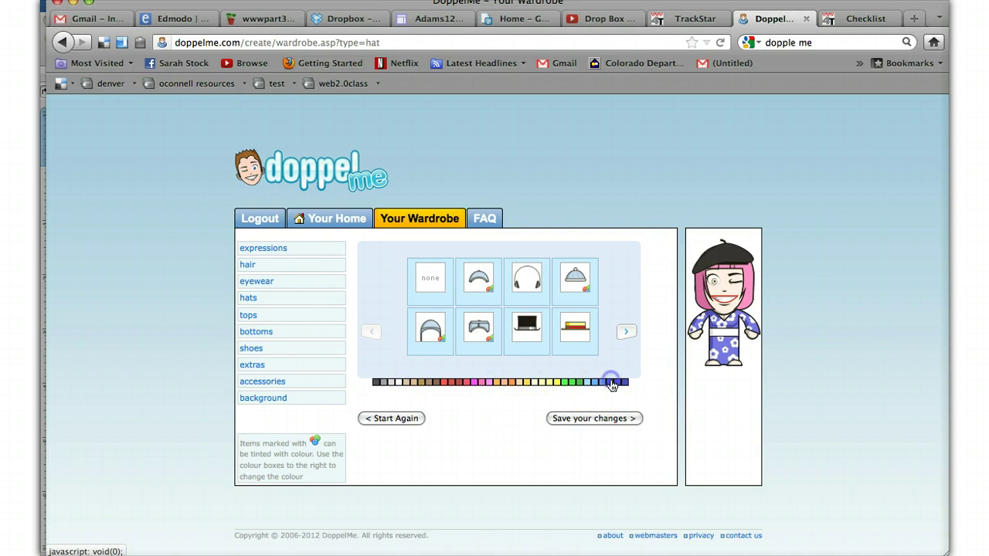
{"action": "left_click", "coordinate": [478, 284]}
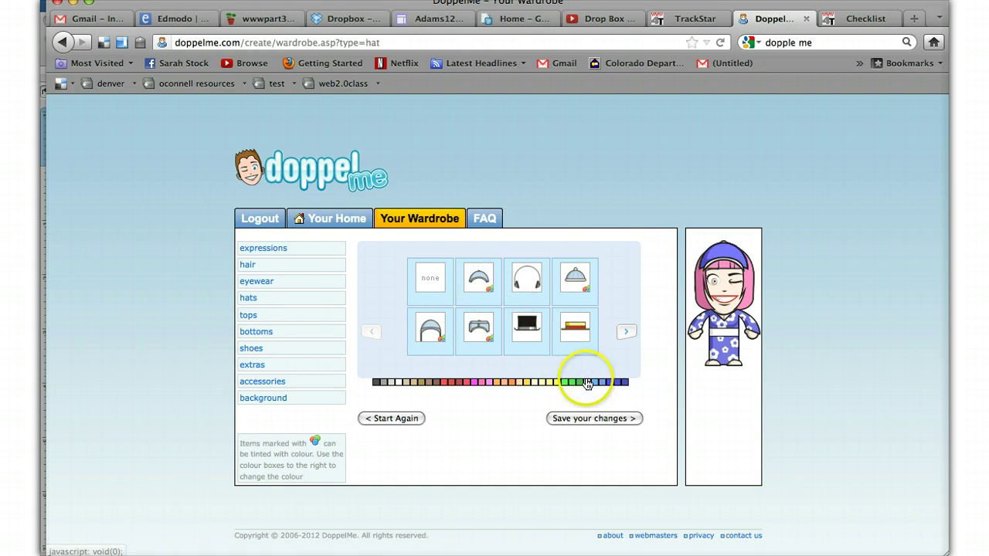
{"action": "left_click", "coordinate": [609, 381]}
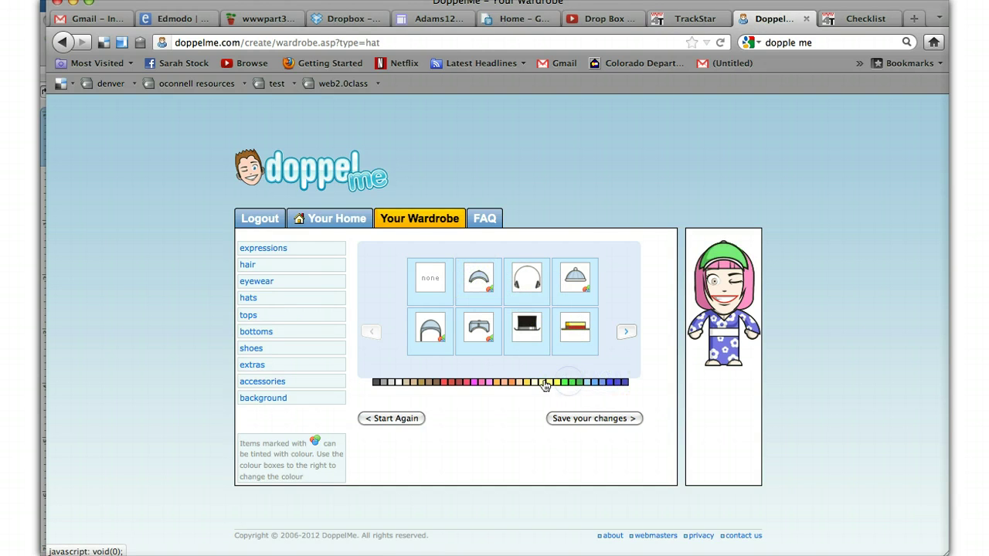
Step: Replace the cap with the white chef's hat
{"action": "left_click", "coordinate": [626, 332]}
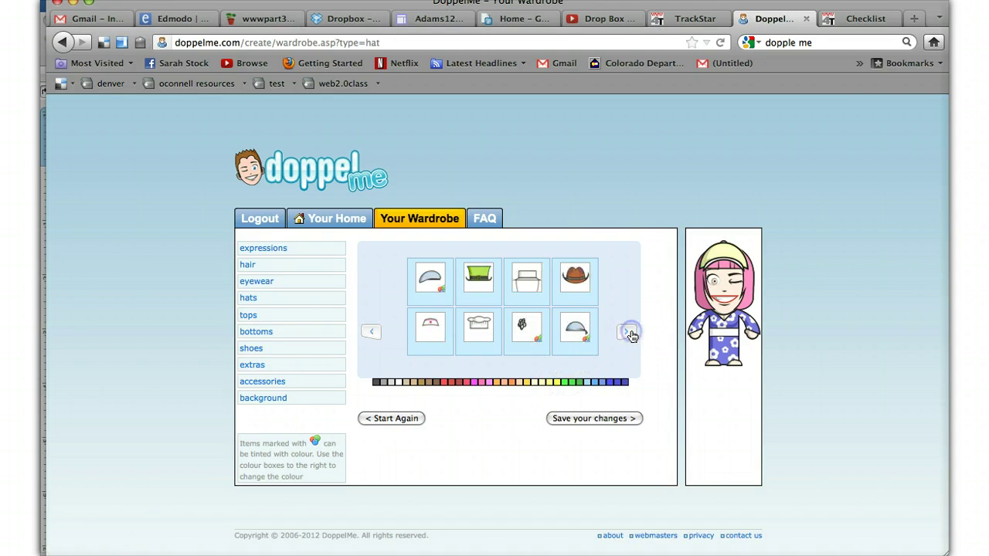
{"action": "left_click", "coordinate": [479, 328]}
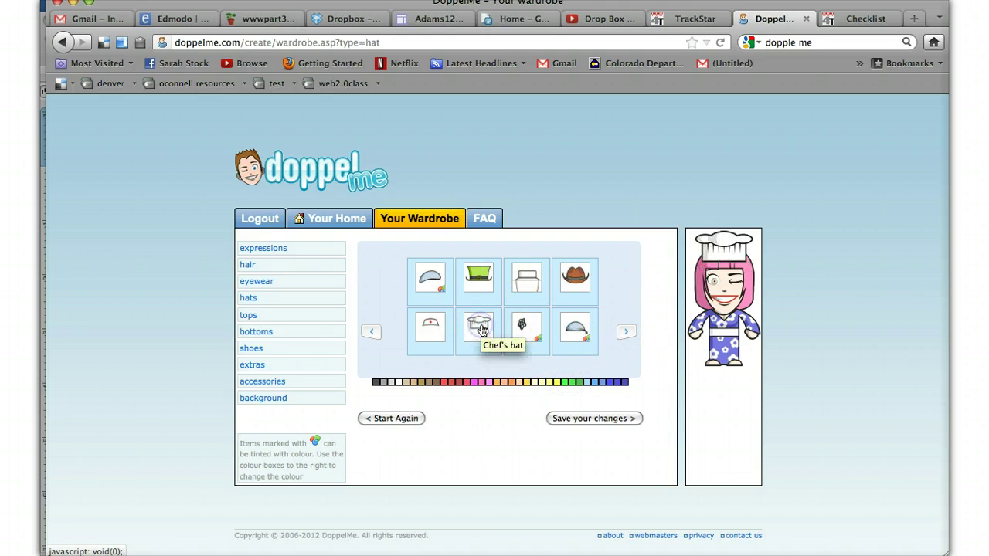
{"action": "left_click", "coordinate": [450, 383]}
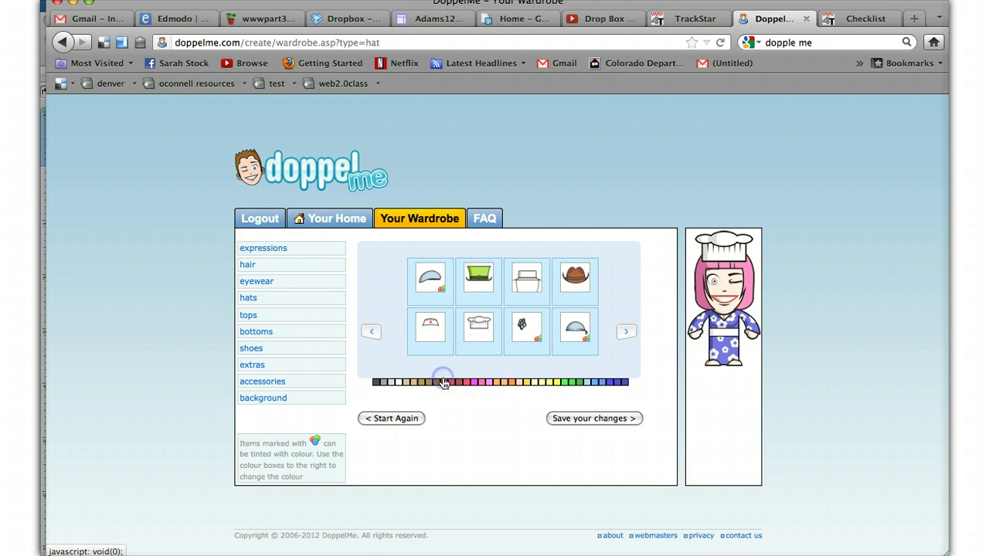
{"action": "left_click", "coordinate": [476, 383]}
Step: Put green-tinted Wellington boots from the shoes wardrobe on the avatar
{"action": "left_click", "coordinate": [283, 334]}
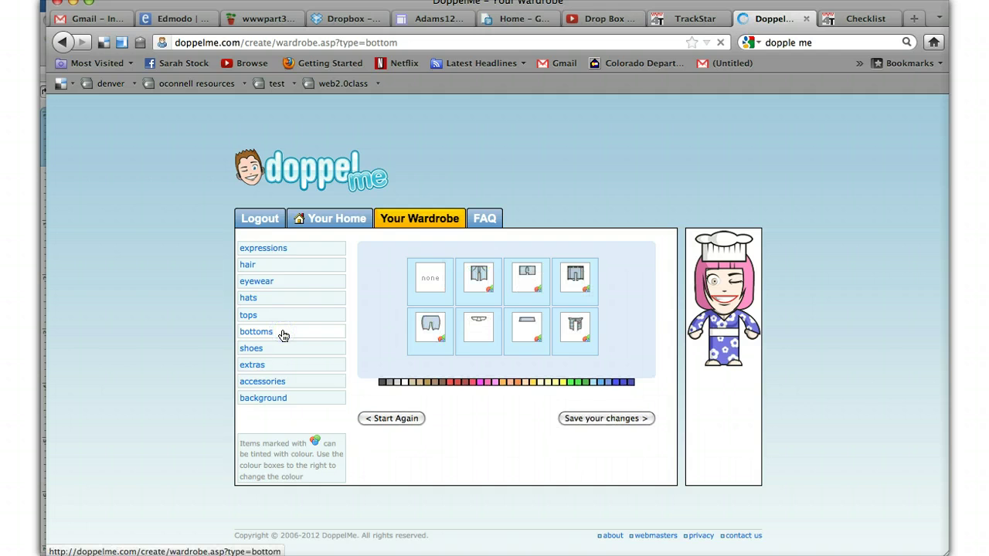
{"action": "left_click", "coordinate": [282, 347]}
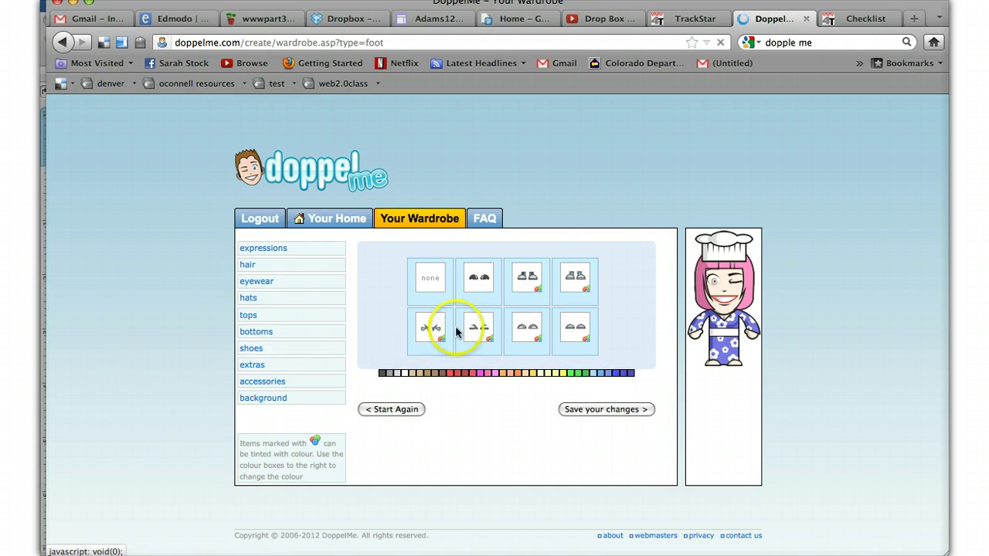
{"action": "left_click", "coordinate": [627, 333]}
{"action": "left_click", "coordinate": [372, 333]}
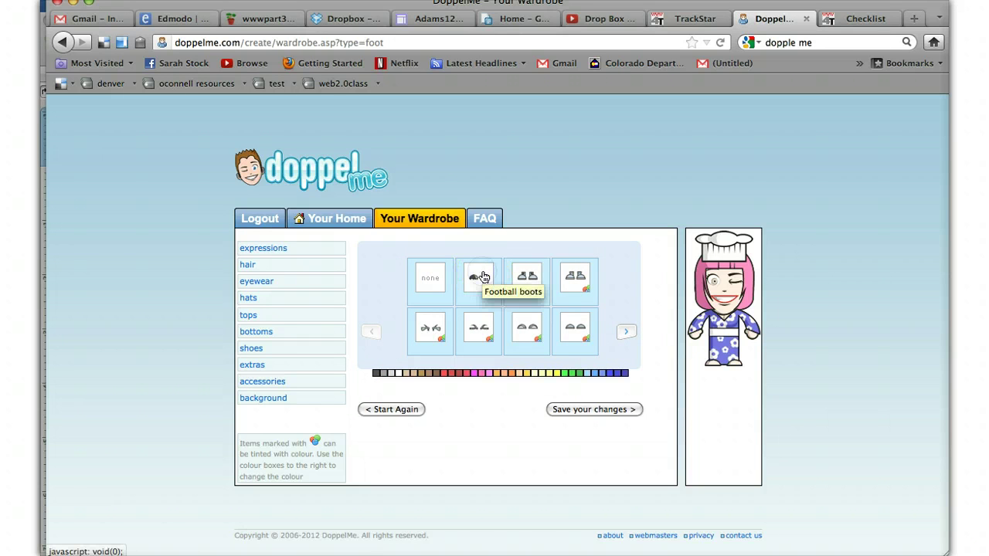
{"action": "left_click", "coordinate": [523, 278]}
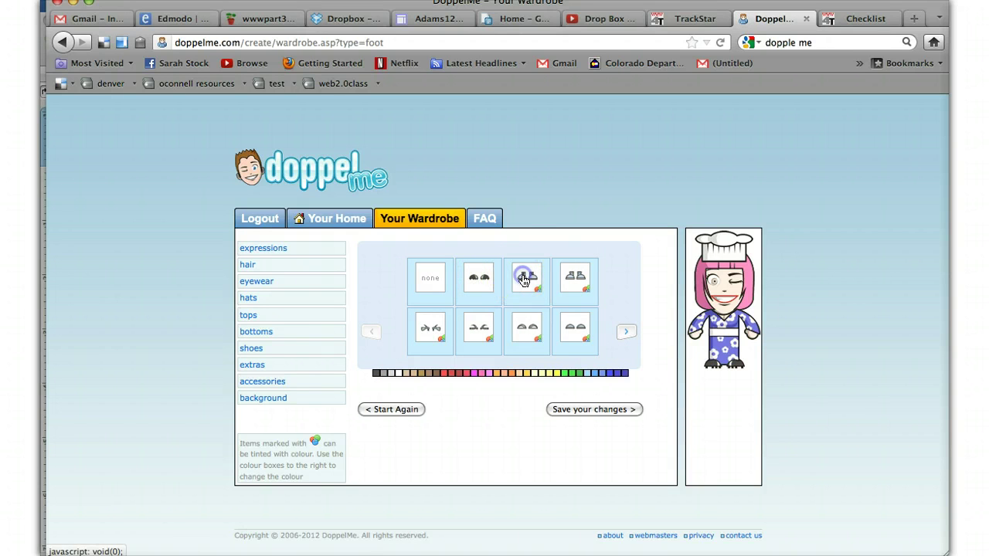
{"action": "left_click", "coordinate": [574, 279]}
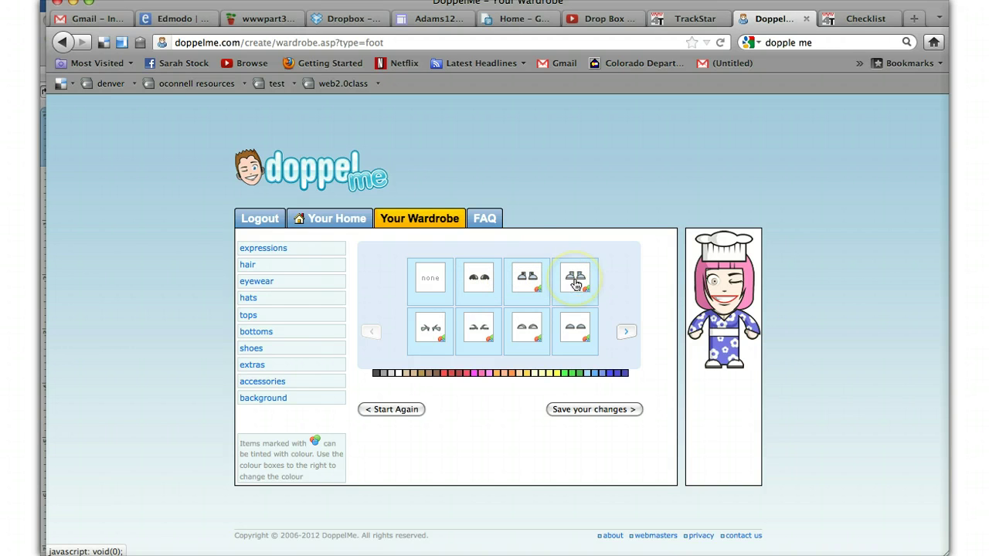
{"action": "left_click", "coordinate": [575, 284]}
{"action": "left_click", "coordinate": [576, 374]}
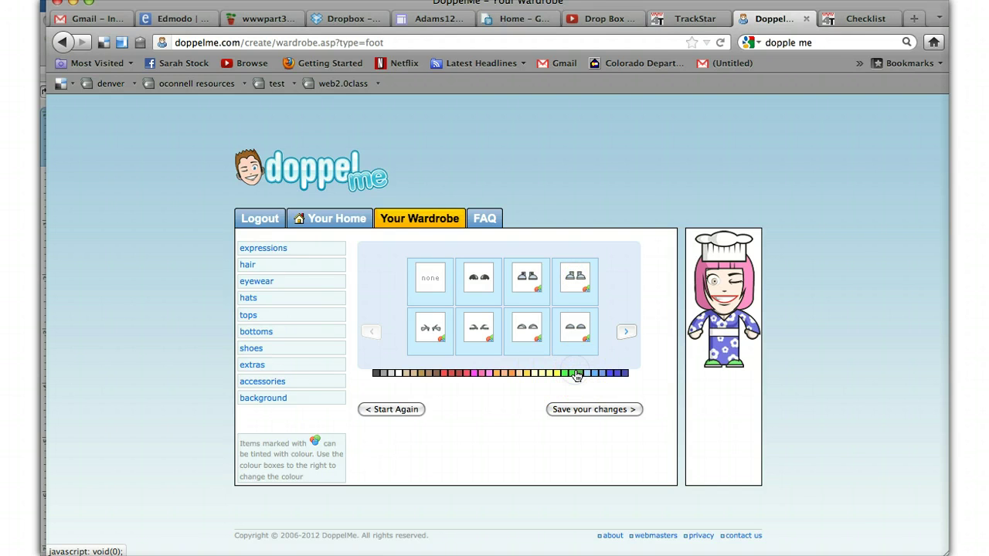
Step: Browse the extras wardrobe and page through its items
{"action": "left_click", "coordinate": [314, 367]}
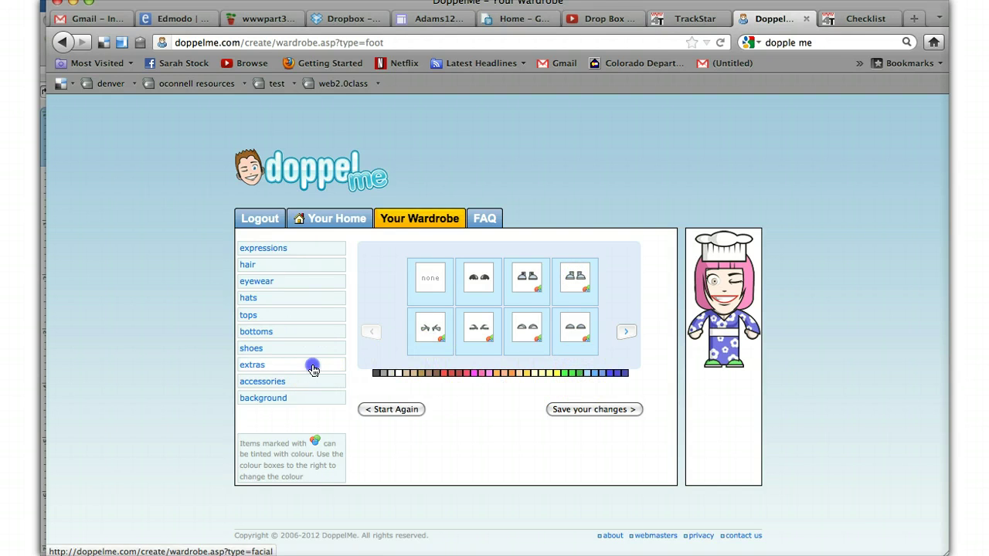
{"action": "left_click", "coordinate": [574, 281]}
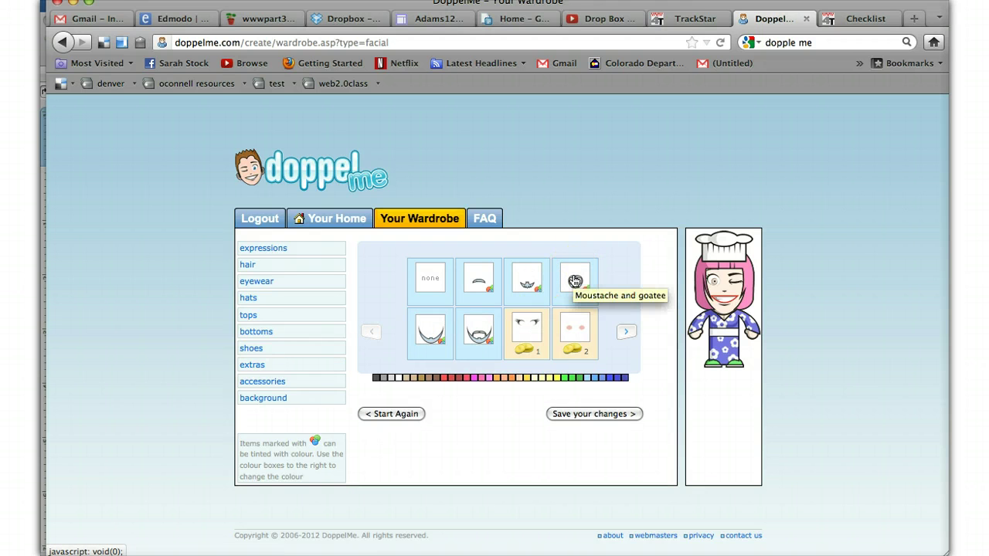
{"action": "left_click", "coordinate": [478, 327]}
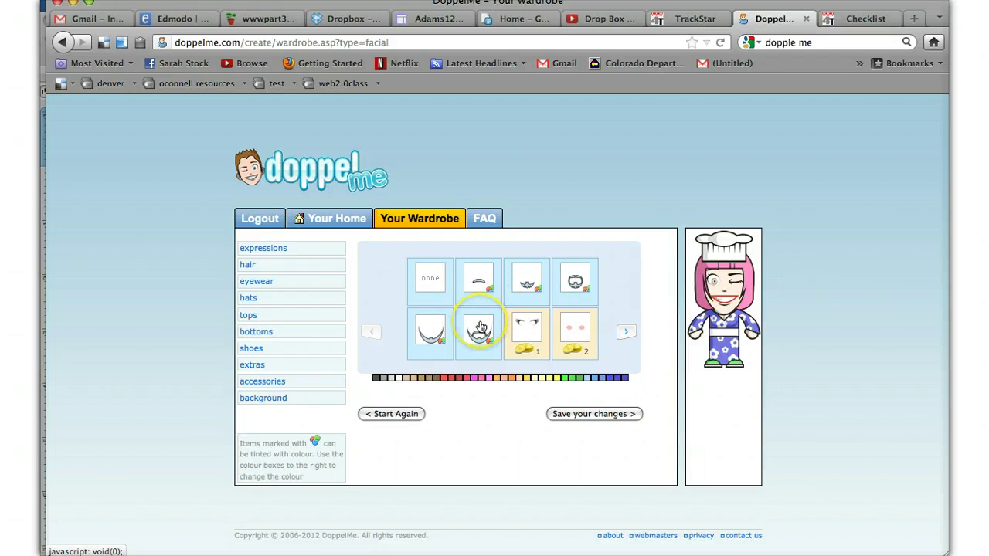
{"action": "left_click", "coordinate": [626, 332]}
{"action": "left_click", "coordinate": [370, 332]}
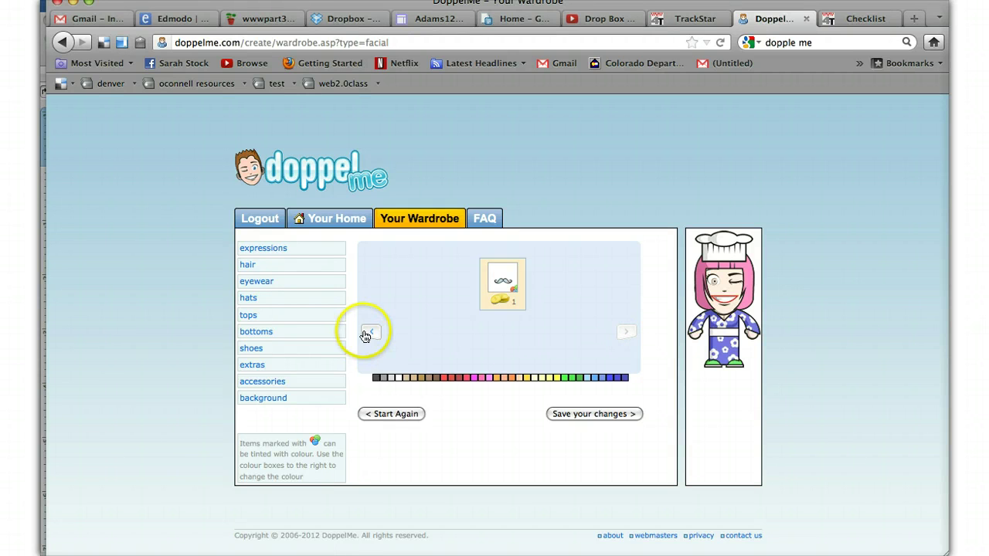
Step: Give the avatar the acoustic guitar from the second page of accessories
{"action": "left_click", "coordinate": [278, 386]}
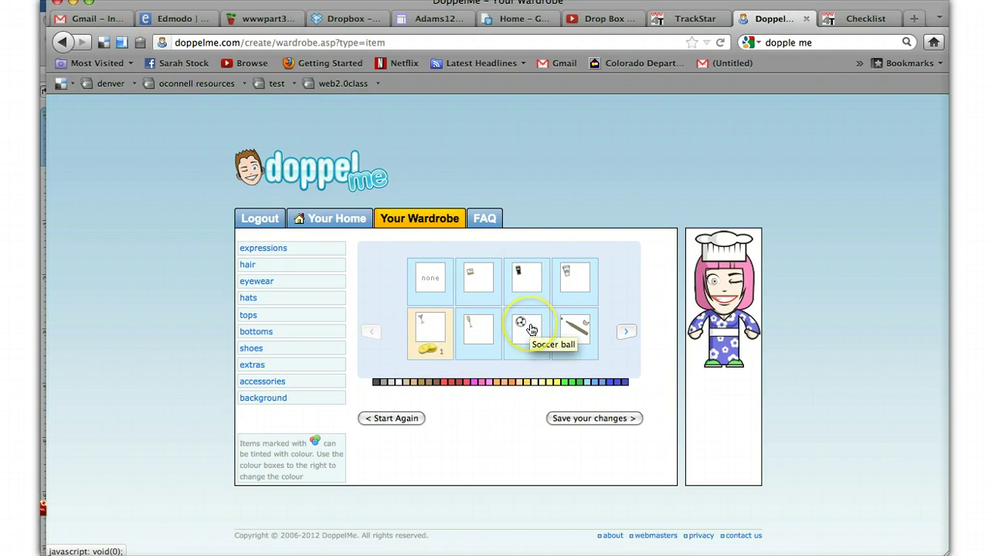
{"action": "left_click", "coordinate": [626, 331]}
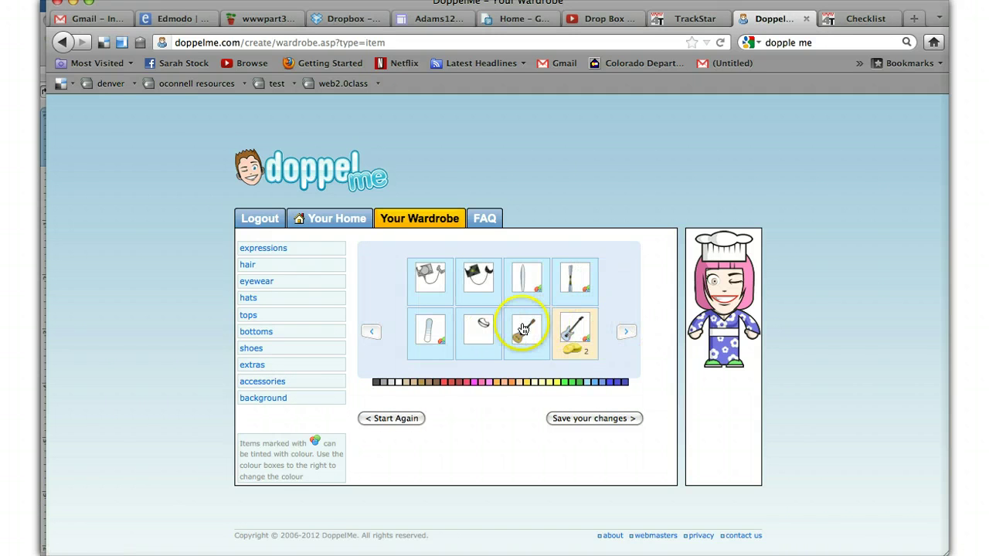
{"action": "left_click", "coordinate": [521, 331]}
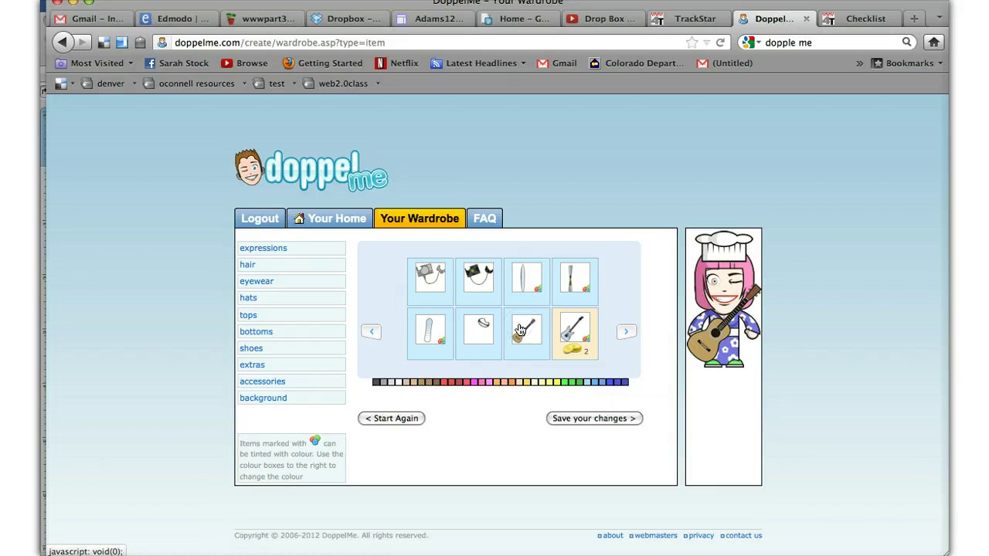
Step: Page through the background scenes, pick Beach, and save the avatar changes
{"action": "left_click", "coordinate": [283, 399]}
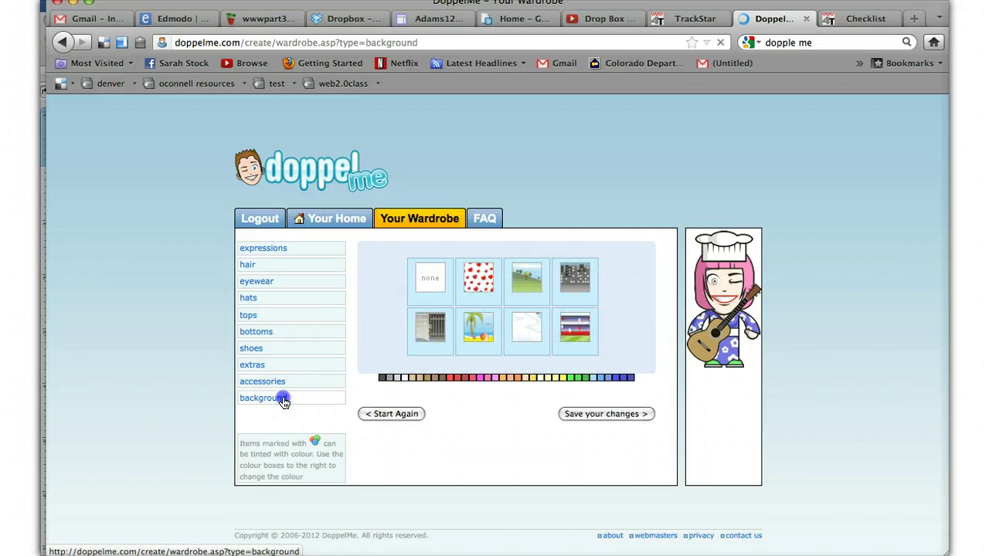
{"action": "left_click", "coordinate": [652, 331]}
{"action": "left_click", "coordinate": [626, 331]}
{"action": "left_click", "coordinate": [607, 335]}
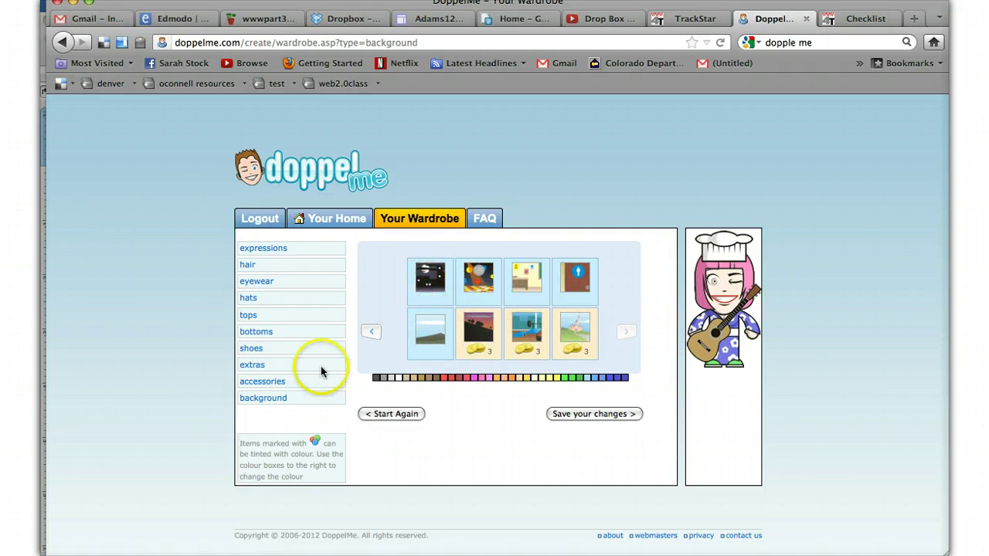
{"action": "left_click", "coordinate": [371, 331]}
{"action": "left_click", "coordinate": [479, 326]}
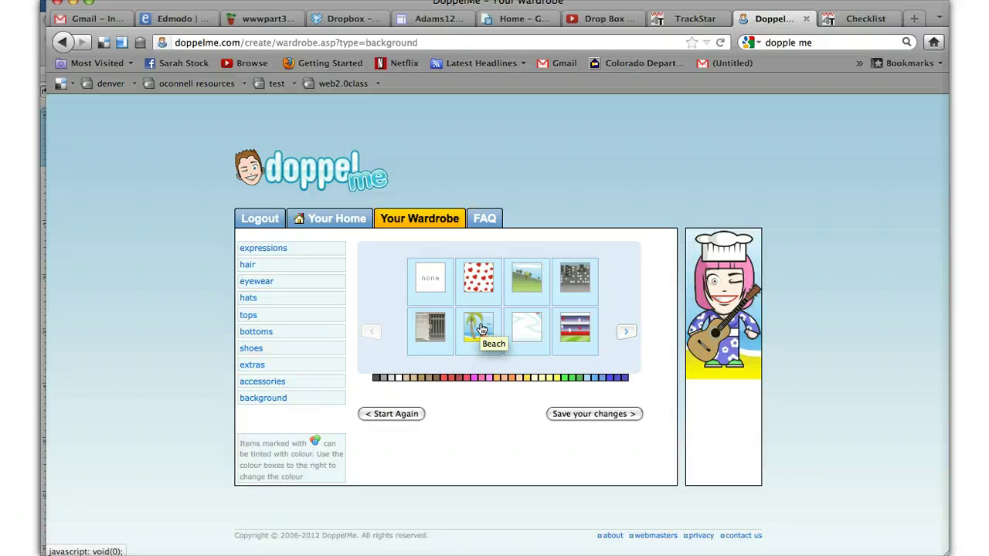
{"action": "left_click", "coordinate": [591, 414]}
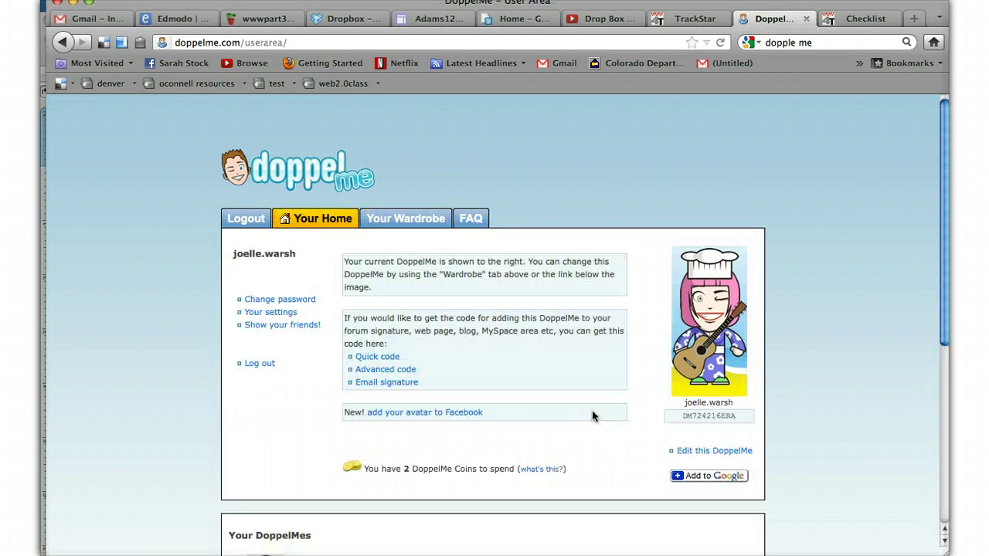
Step: Scroll the home page down to Your DoppelMes and the group box, then back up
{"action": "left_click_drag", "start_coordinate": [943, 194], "coordinate": [942, 275]}
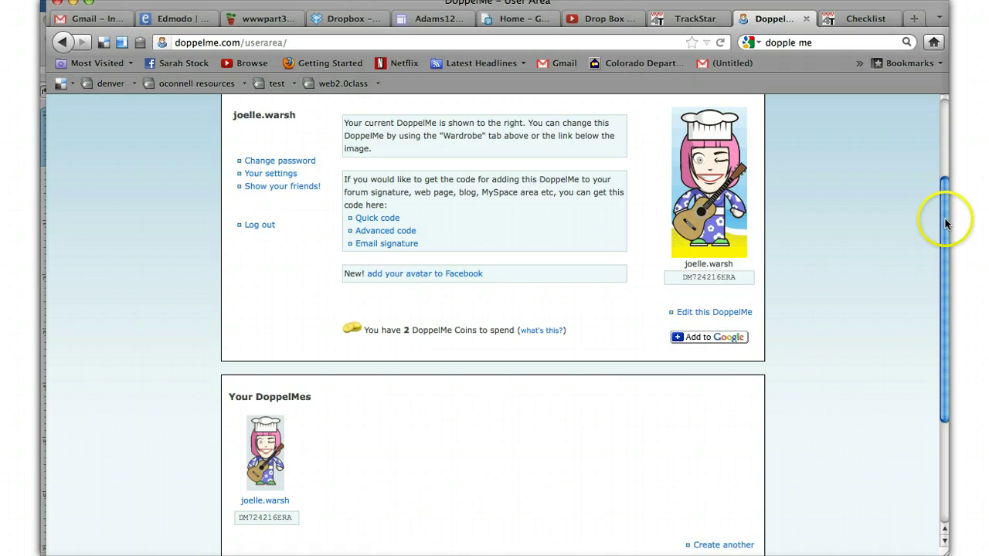
{"action": "left_click_drag", "start_coordinate": [942, 241], "coordinate": [944, 317]}
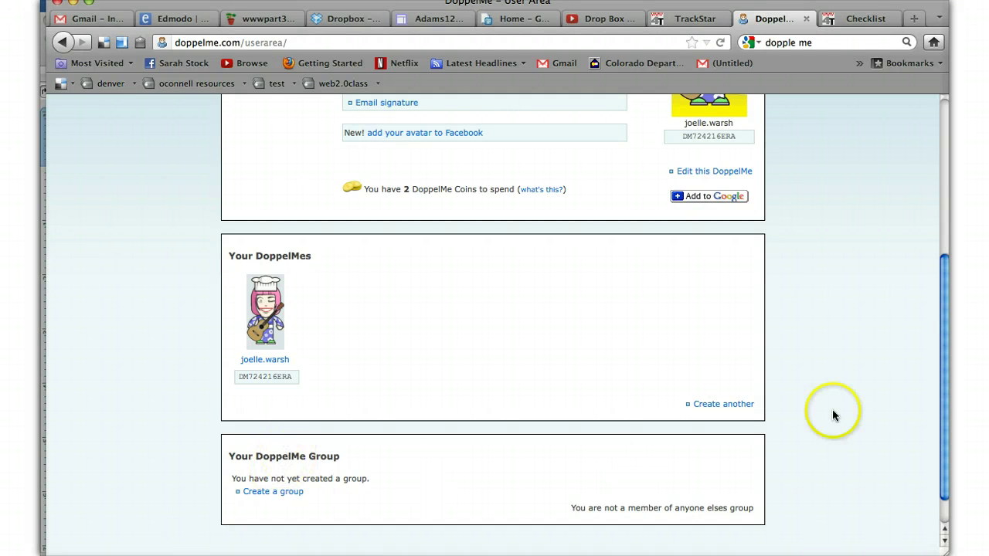
{"action": "left_click", "coordinate": [948, 382]}
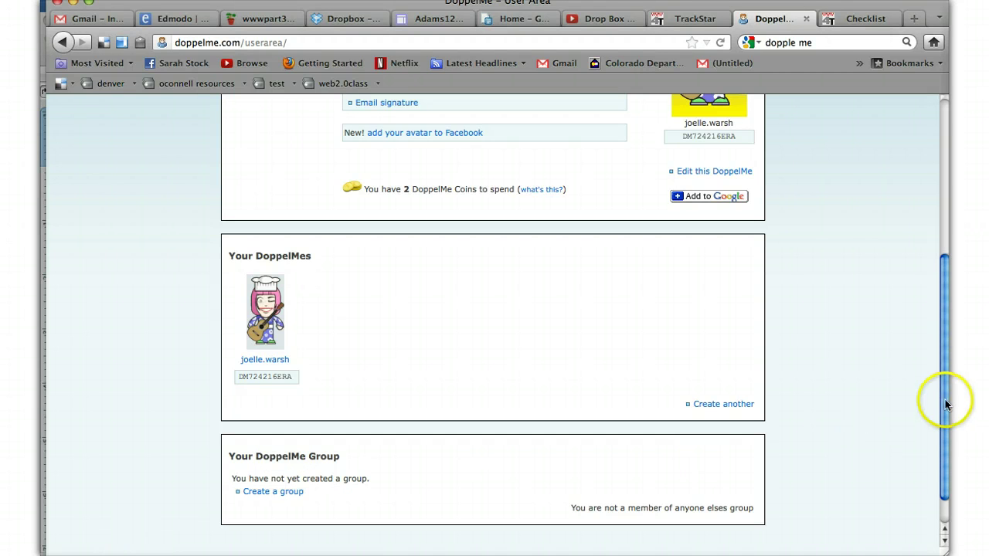
{"action": "left_click_drag", "start_coordinate": [944, 400], "coordinate": [912, 266]}
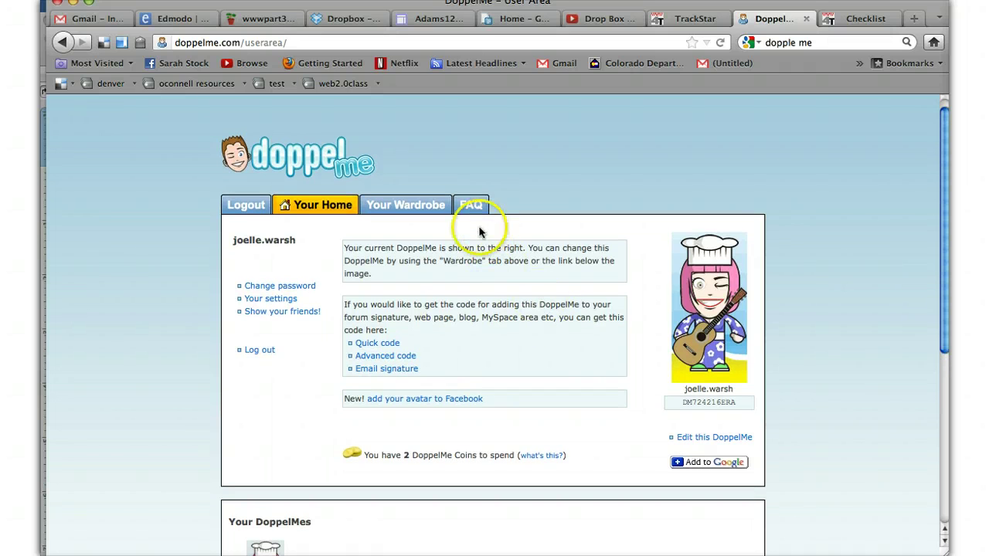
Step: Glance at account settings, then open the Referral Program and check its email domain list
{"action": "left_click", "coordinate": [277, 298]}
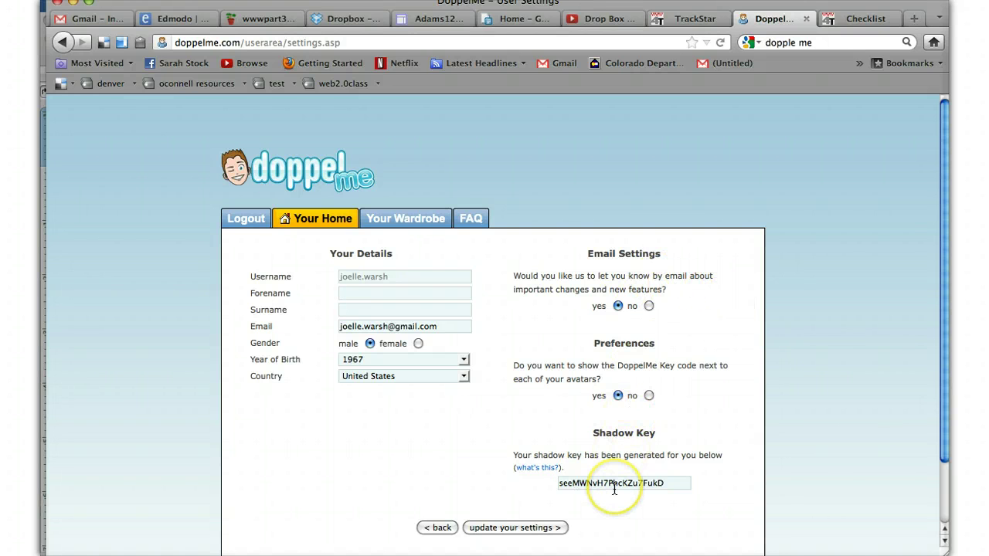
{"action": "left_click", "coordinate": [436, 528]}
{"action": "left_click", "coordinate": [262, 328]}
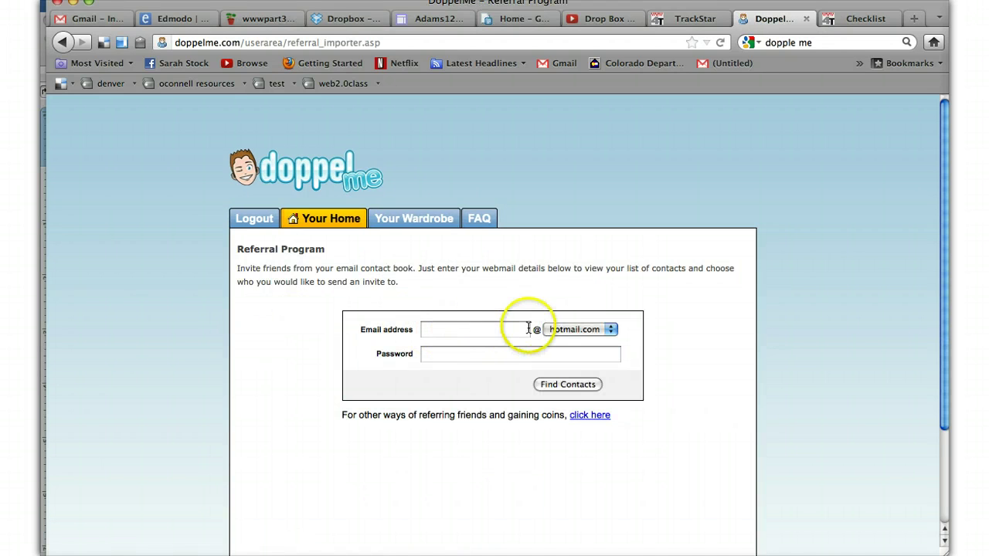
{"action": "left_click", "coordinate": [610, 330]}
{"action": "left_click_drag", "start_coordinate": [621, 349], "coordinate": [635, 330]}
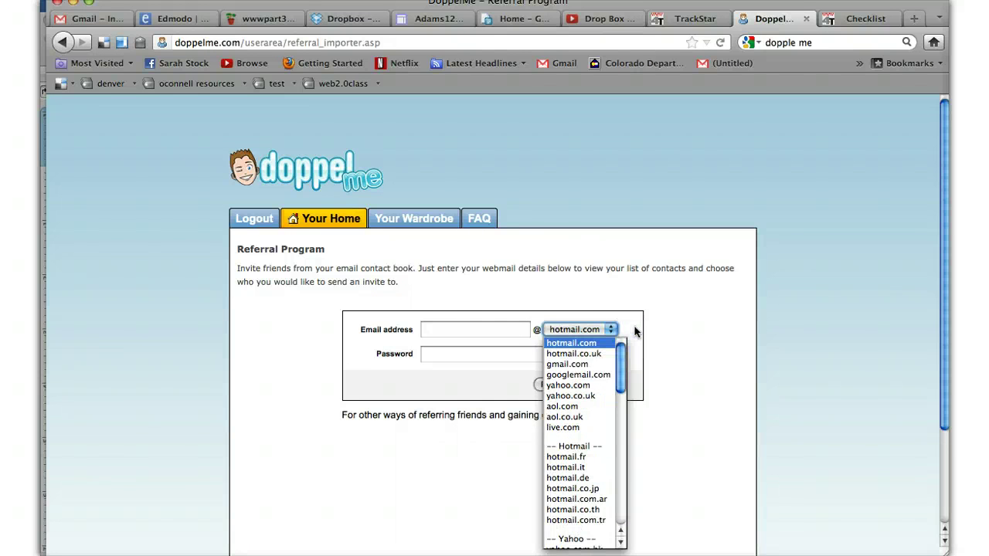
{"action": "left_click", "coordinate": [469, 432]}
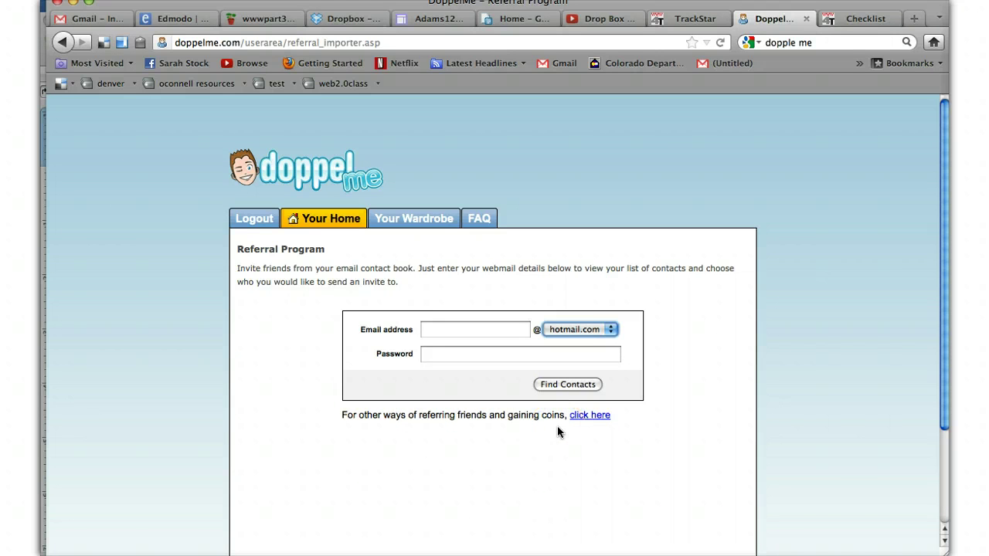
Step: Show the other referral options and select the personal referral URL under Give out a link
{"action": "left_click", "coordinate": [584, 415]}
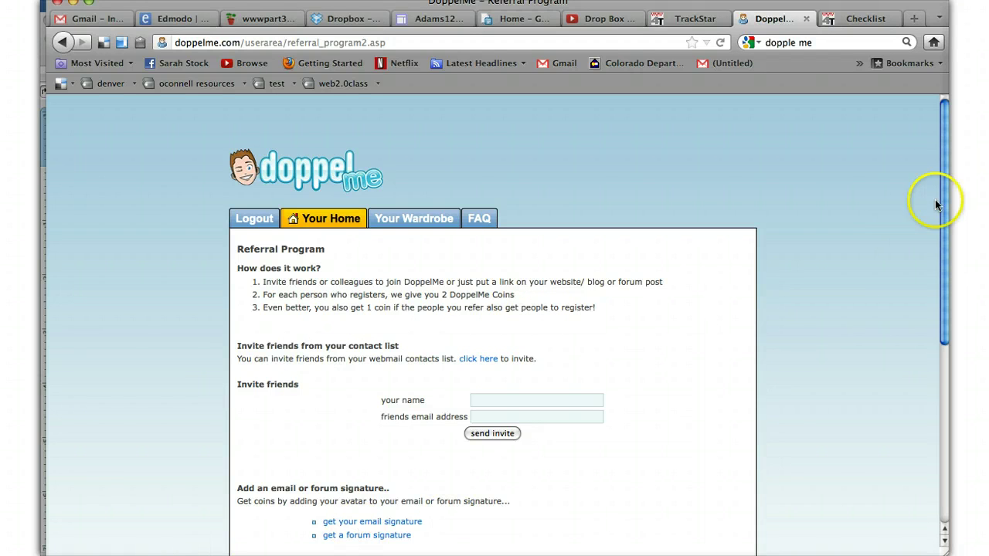
{"action": "left_click_drag", "start_coordinate": [944, 193], "coordinate": [943, 234]}
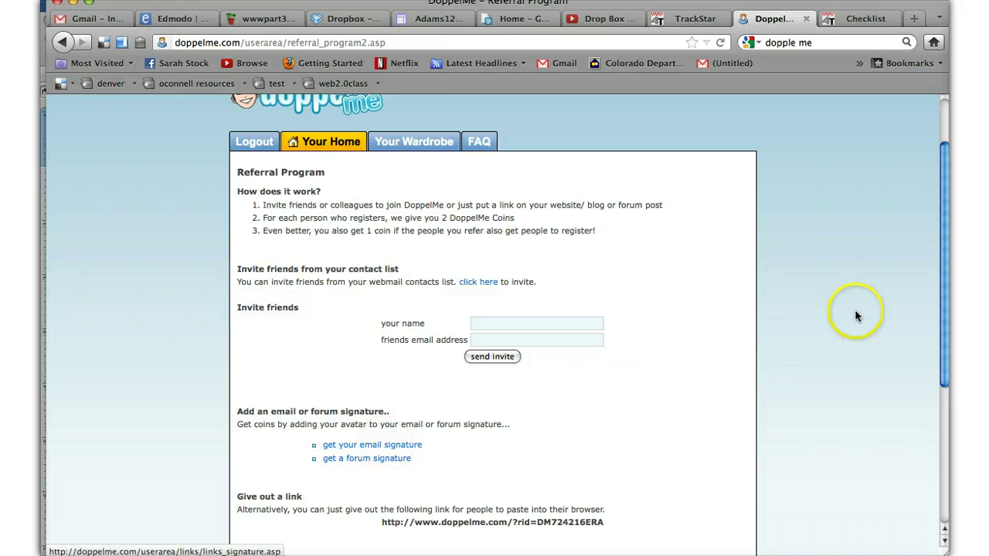
{"action": "left_click_drag", "start_coordinate": [937, 245], "coordinate": [935, 296]}
{"action": "scroll", "coordinate": [946, 301], "scroll_direction": "down", "scroll_amount": 3}
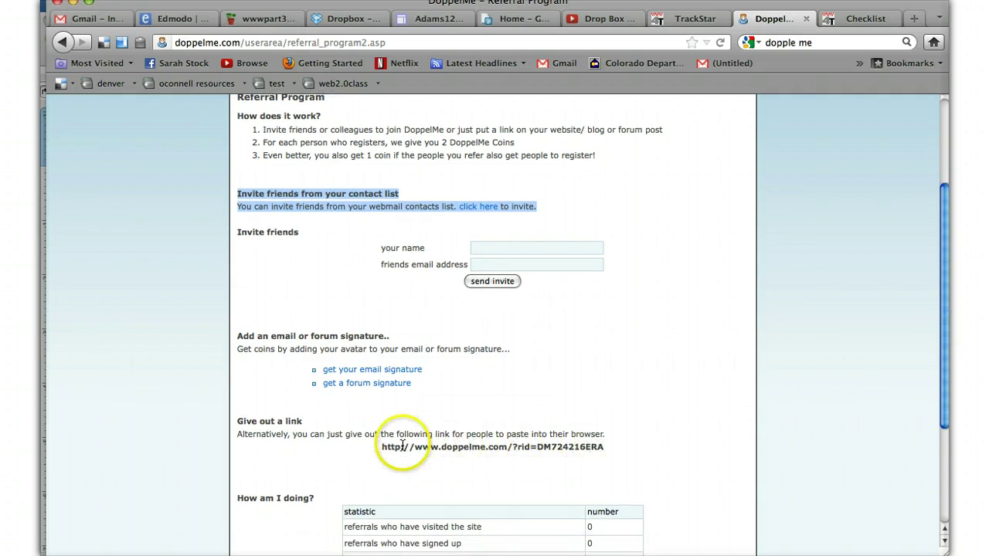
{"action": "left_click", "coordinate": [382, 451]}
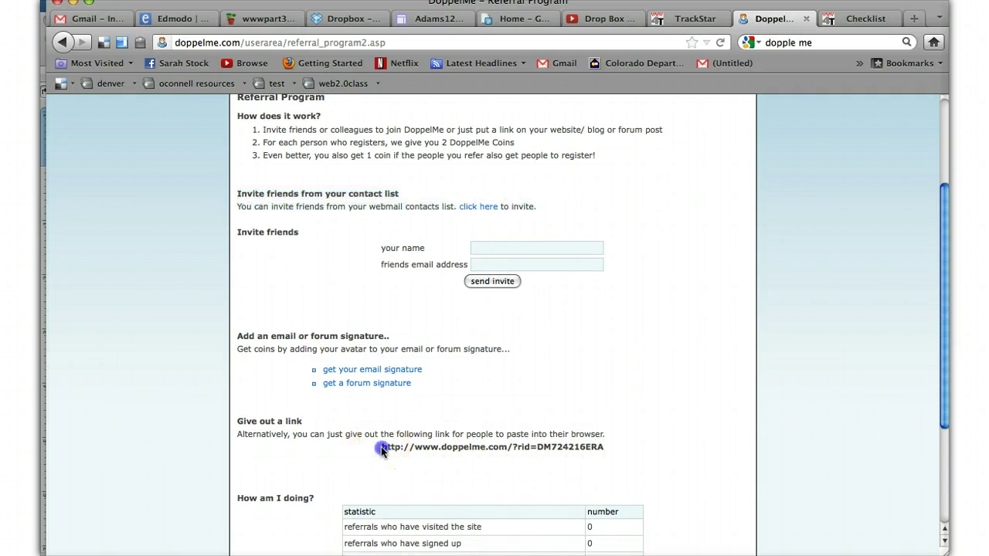
{"action": "left_click_drag", "start_coordinate": [382, 449], "coordinate": [599, 447]}
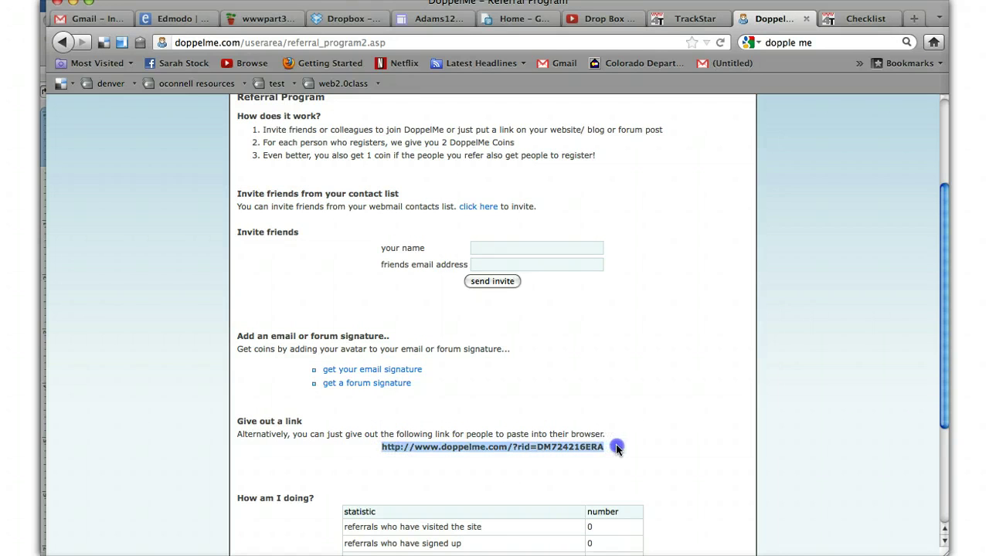
Step: Copy the referral link, open it from the Adams12 tab's address bar, then go back twice
{"action": "left_click", "coordinate": [147, 6]}
{"action": "left_click", "coordinate": [152, 52]}
{"action": "left_click", "coordinate": [437, 17]}
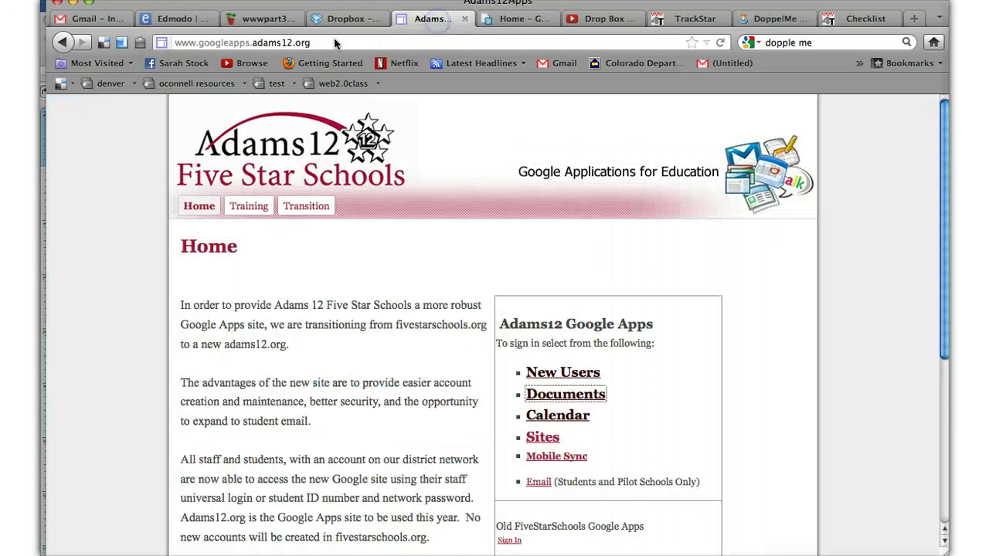
{"action": "left_click", "coordinate": [301, 43]}
{"action": "left_click", "coordinate": [147, 6]}
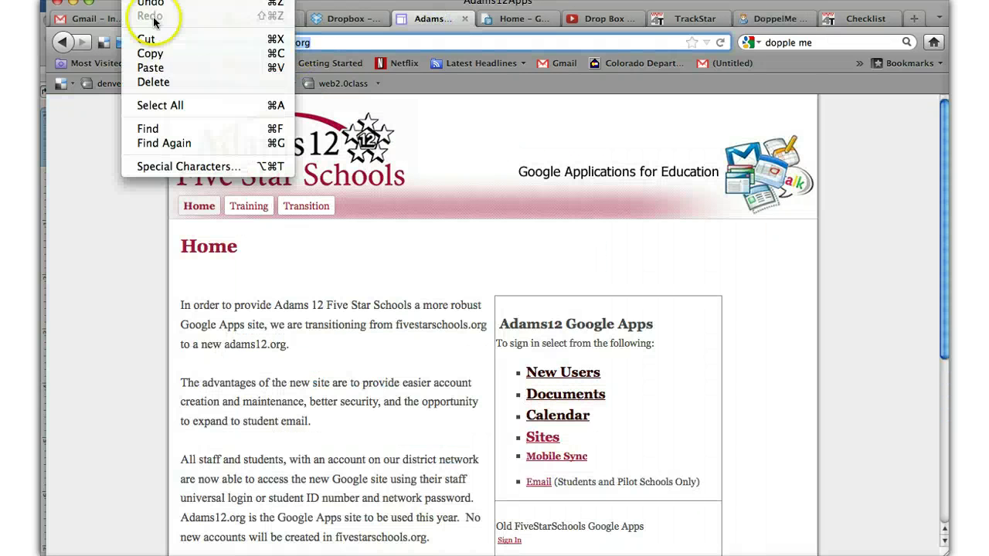
{"action": "left_click", "coordinate": [139, 64]}
{"action": "key", "text": "Return"}
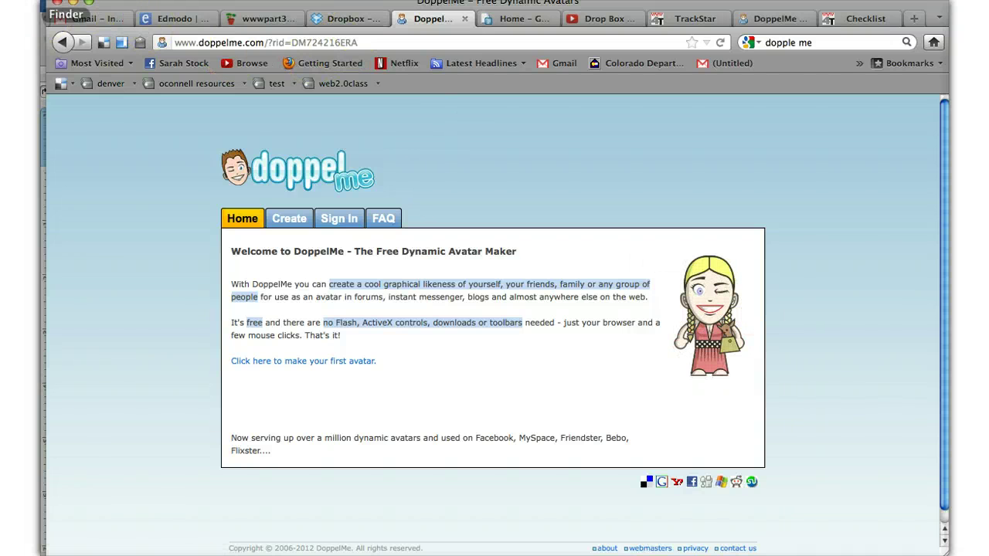
{"action": "left_click", "coordinate": [61, 43]}
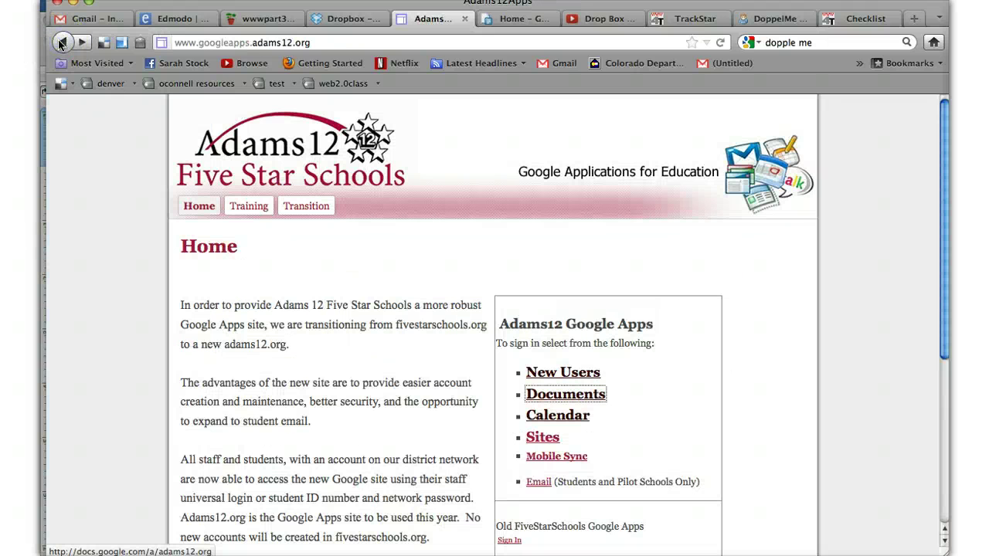
{"action": "left_click", "coordinate": [61, 43]}
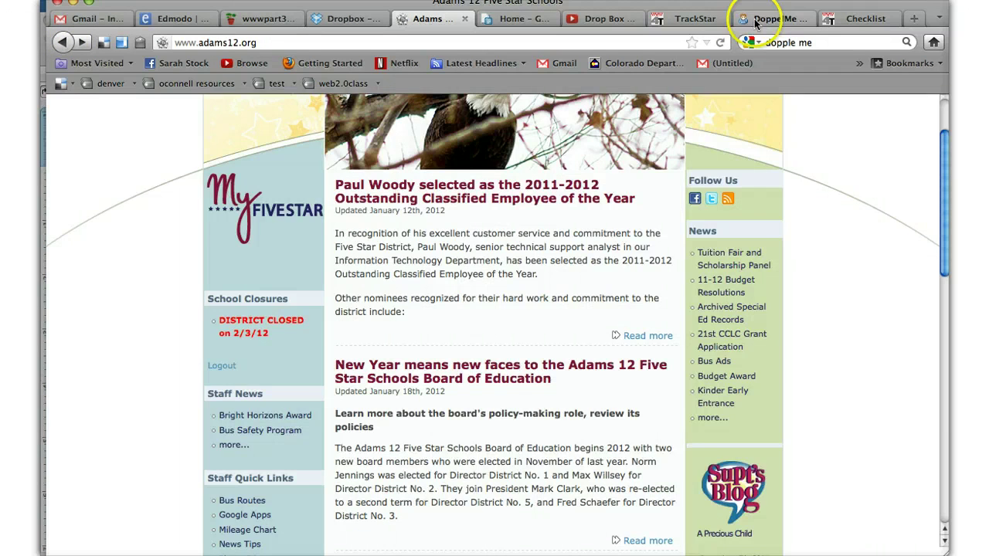
Step: Return to the DoppelMe tab and revisit the referral pages, ending on the account home page
{"action": "left_click", "coordinate": [771, 23]}
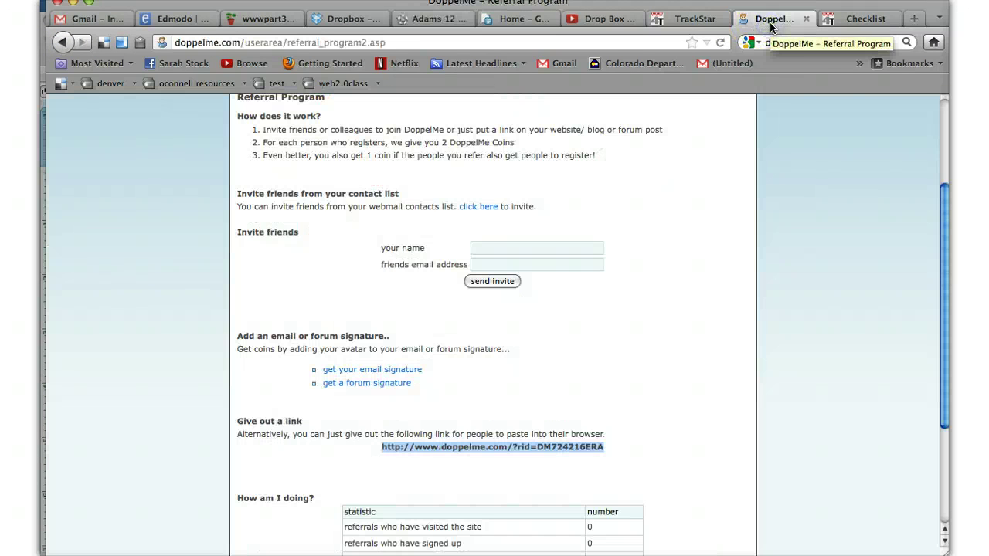
{"action": "left_click_drag", "start_coordinate": [944, 280], "coordinate": [943, 229]}
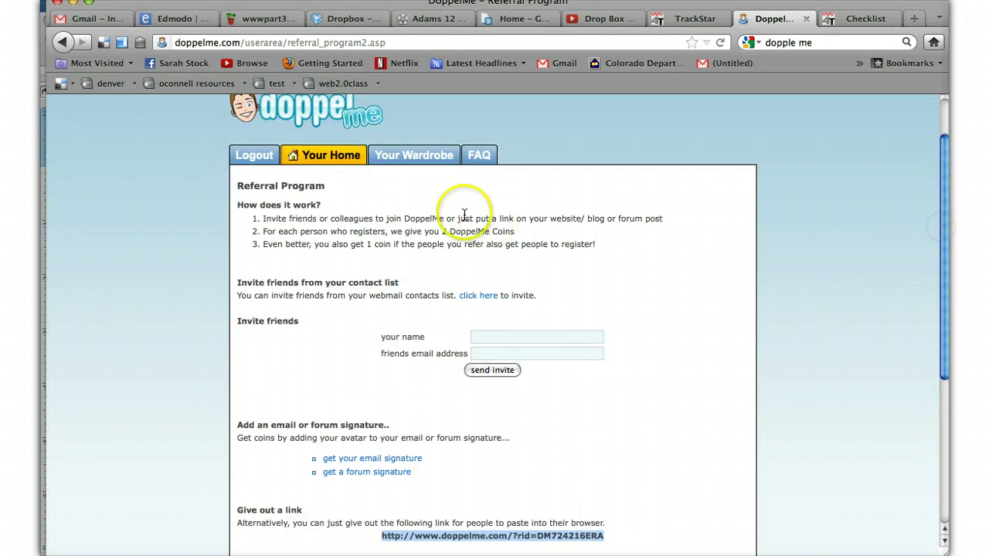
{"action": "left_click", "coordinate": [331, 154]}
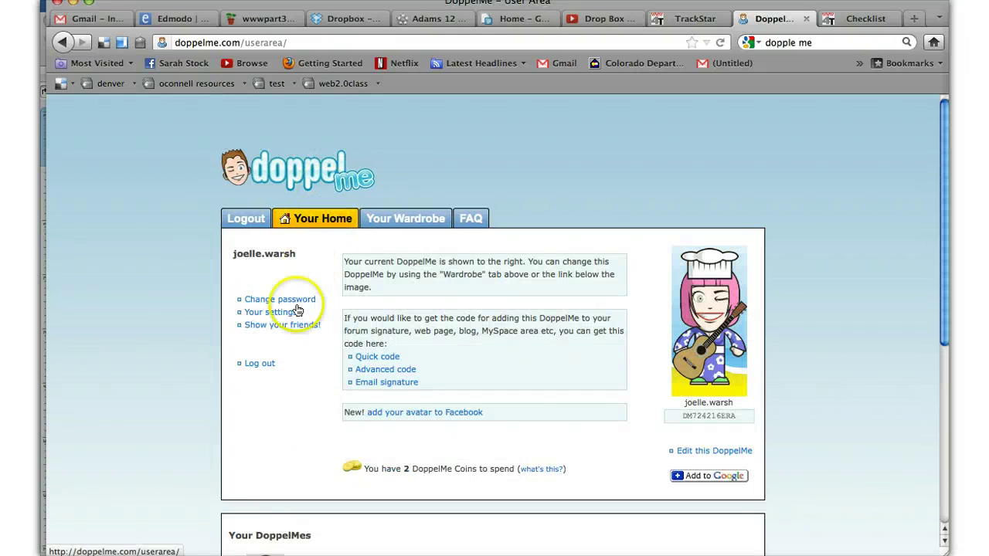
{"action": "left_click", "coordinate": [292, 325]}
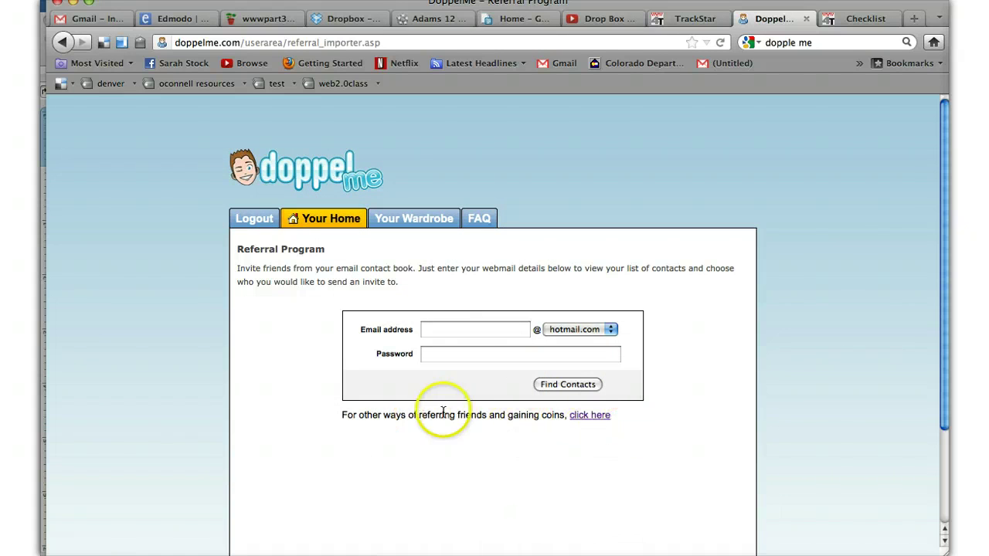
{"action": "left_click", "coordinate": [594, 418]}
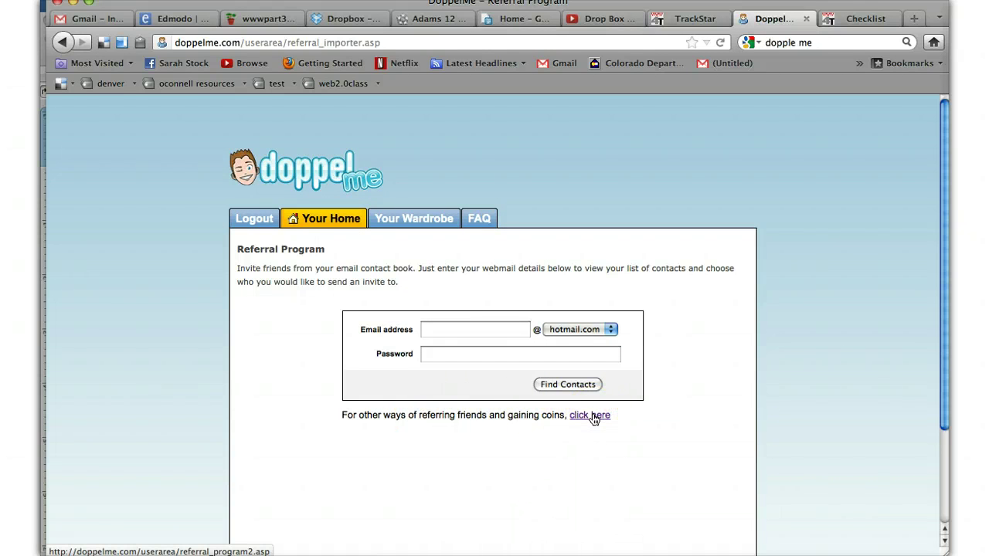
{"action": "left_click", "coordinate": [339, 220]}
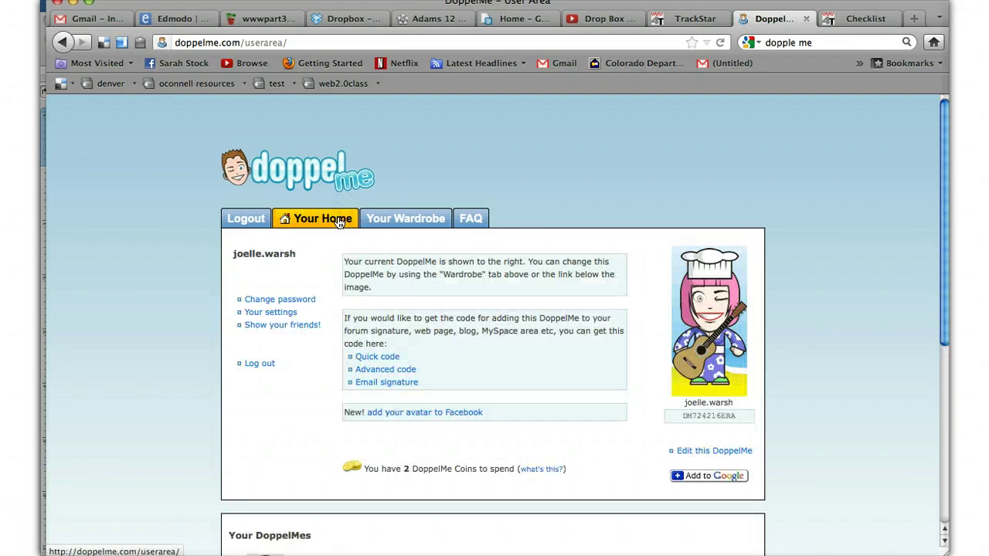
{"action": "left_click_drag", "start_coordinate": [943, 172], "coordinate": [943, 207]}
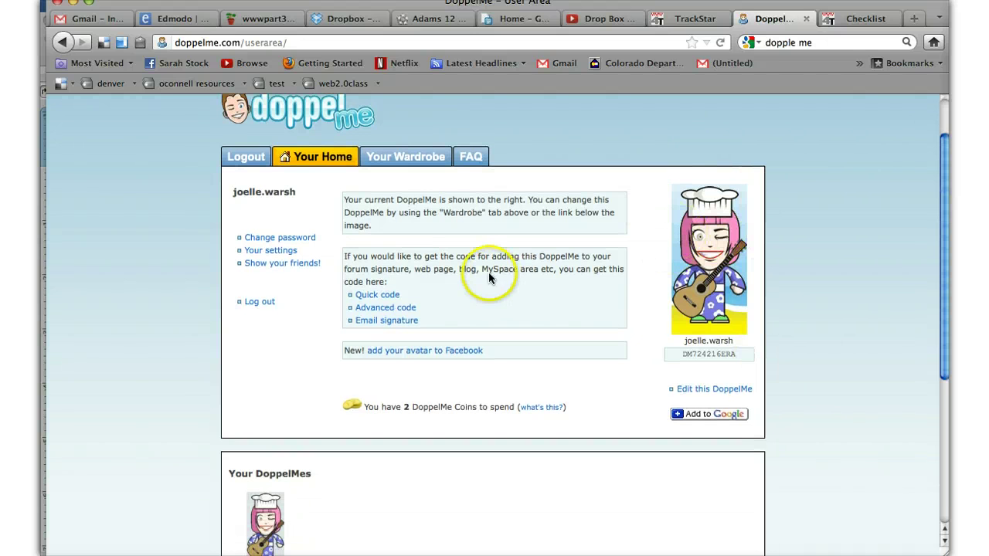
{"action": "left_click", "coordinate": [386, 296]}
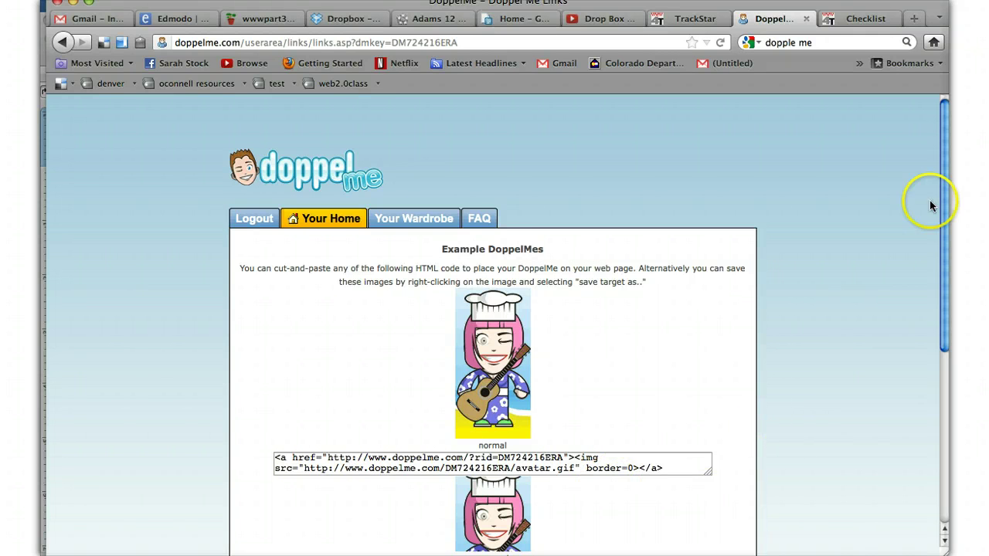
{"action": "left_click_drag", "start_coordinate": [942, 192], "coordinate": [941, 313]}
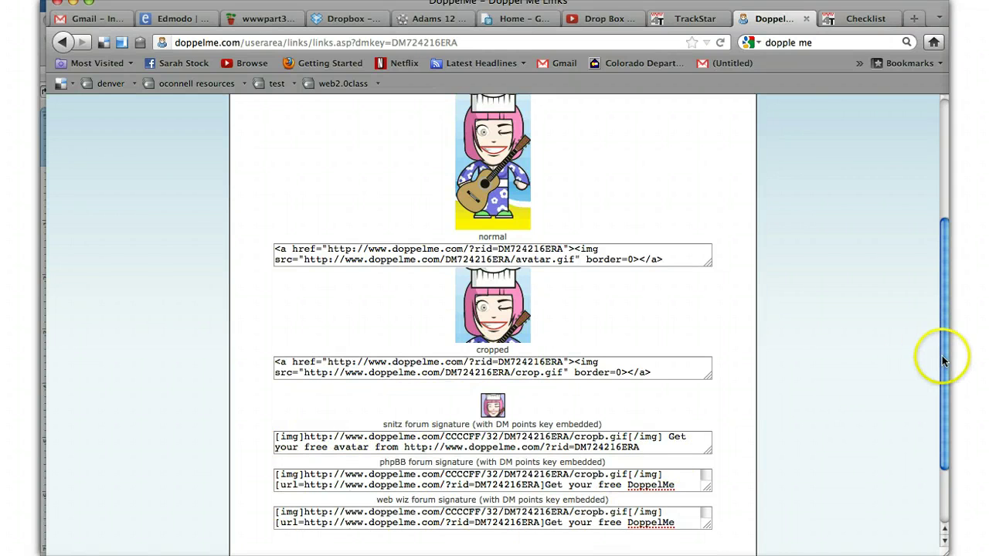
{"action": "left_click_drag", "start_coordinate": [942, 355], "coordinate": [926, 228]}
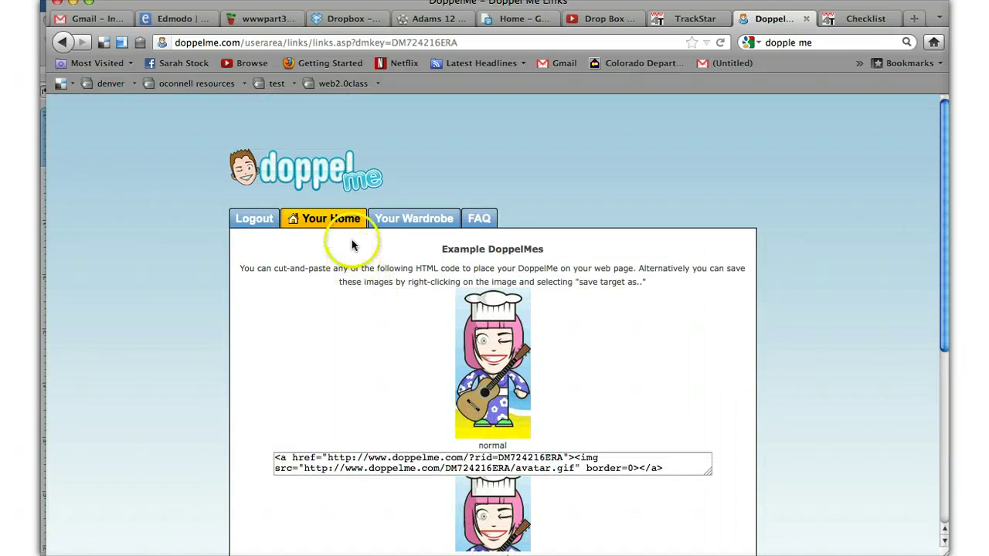
Step: Go to Your Home and copy the avatar image under Your DoppelMes
{"action": "left_click", "coordinate": [333, 222]}
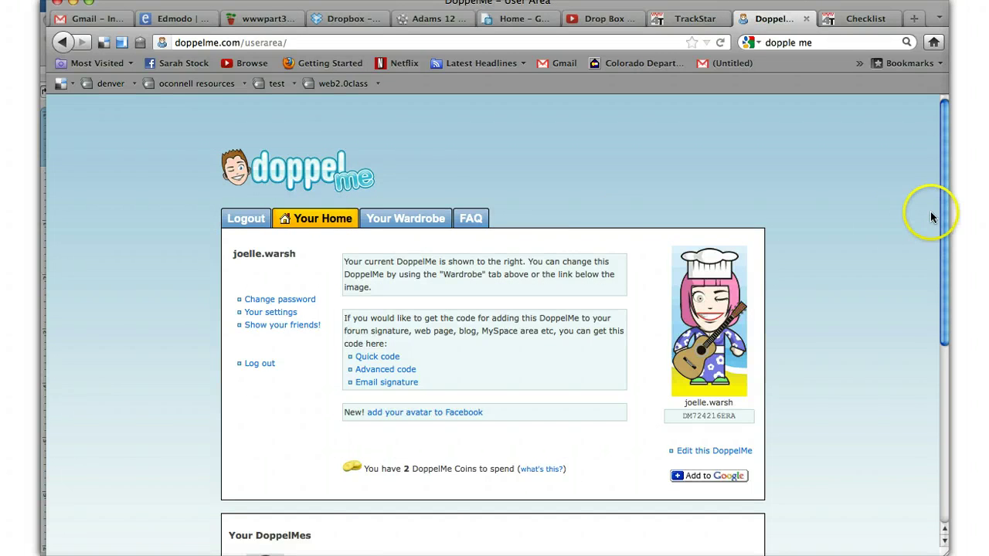
{"action": "left_click_drag", "start_coordinate": [942, 216], "coordinate": [929, 350]}
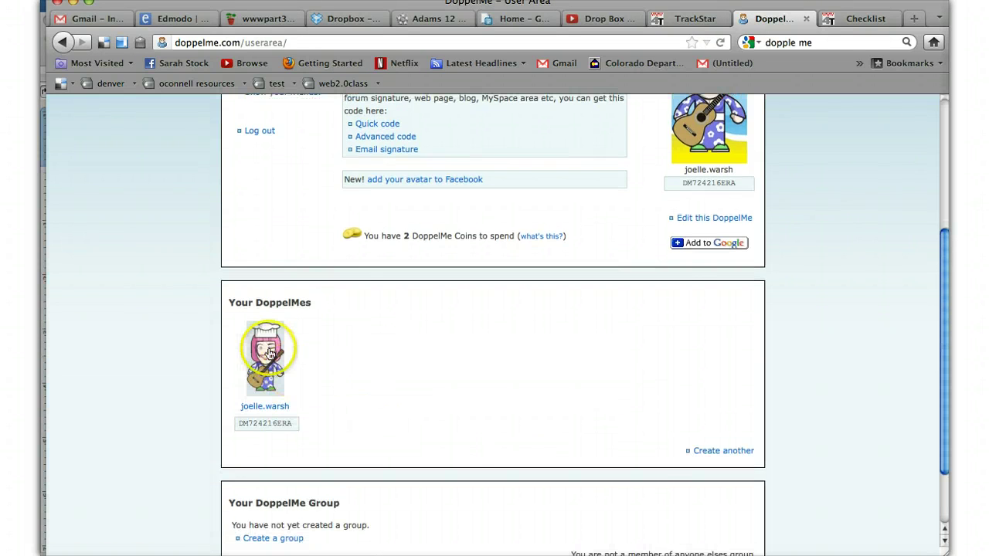
{"action": "left_click", "coordinate": [266, 349]}
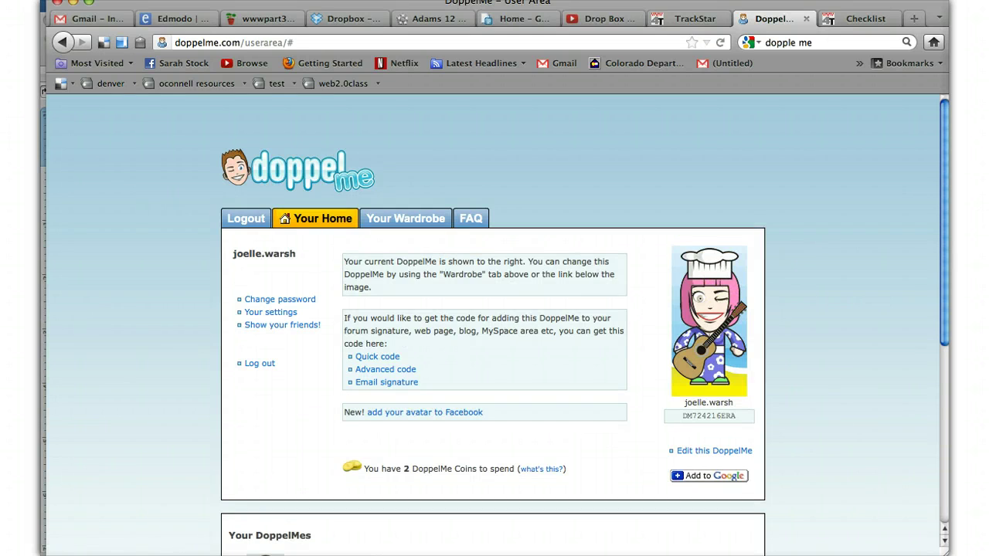
{"action": "left_click_drag", "start_coordinate": [938, 182], "coordinate": [922, 311]}
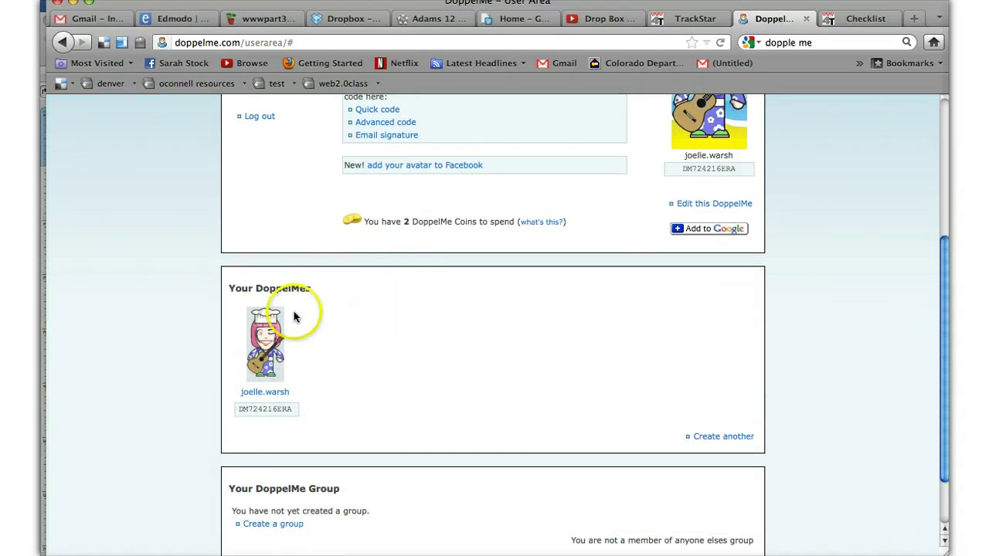
{"action": "right_click", "coordinate": [262, 334]}
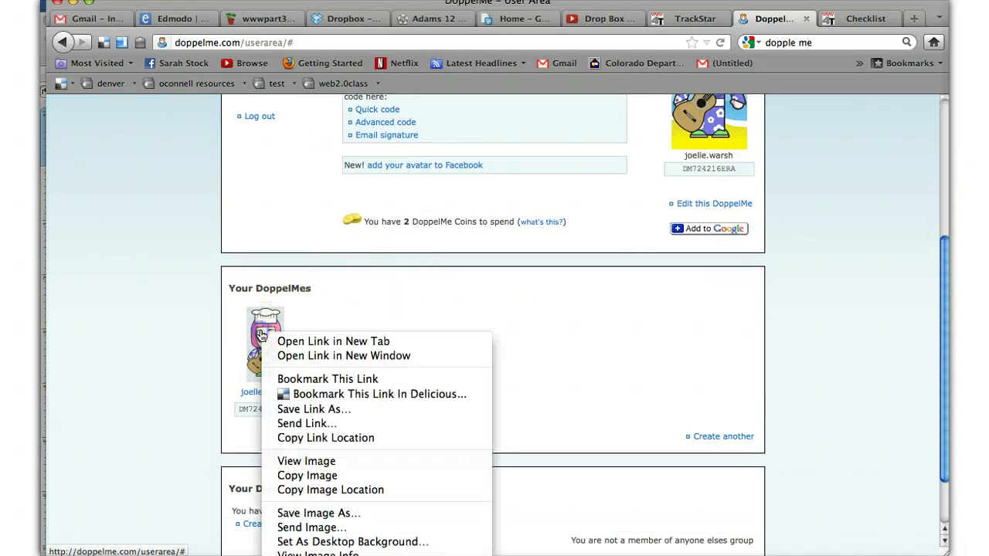
{"action": "left_click", "coordinate": [305, 478]}
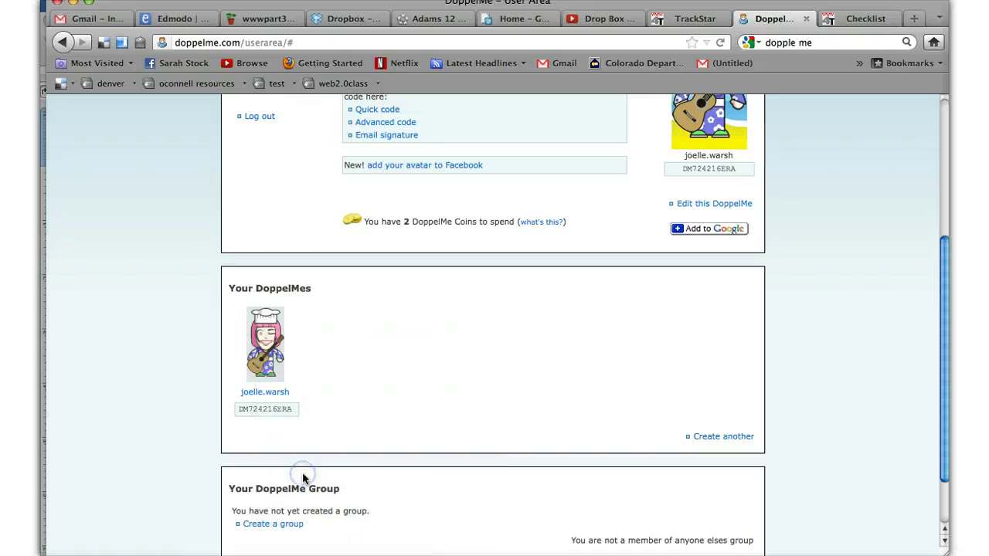
Step: Save the avatar image to the computer as avatar.gif
{"action": "right_click", "coordinate": [264, 333]}
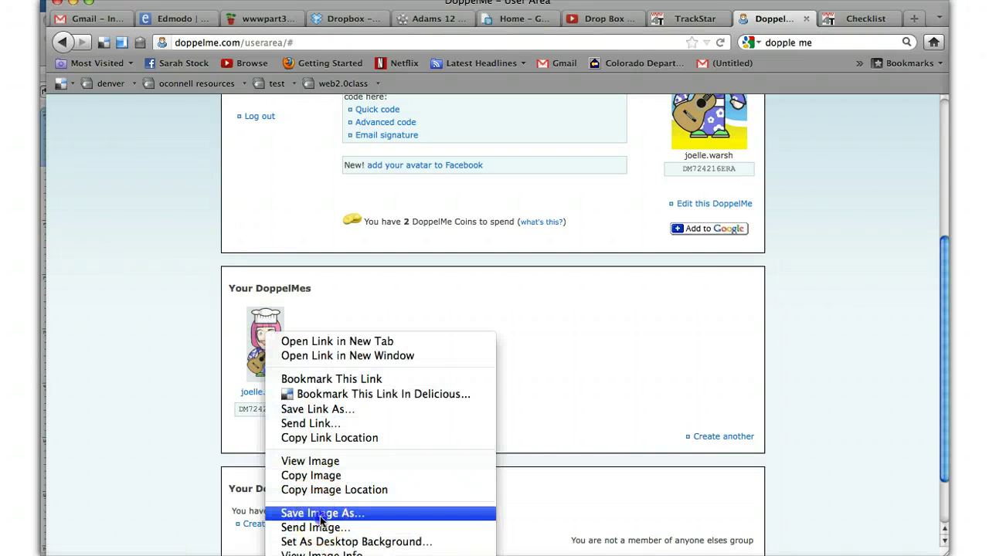
{"action": "left_click", "coordinate": [321, 516]}
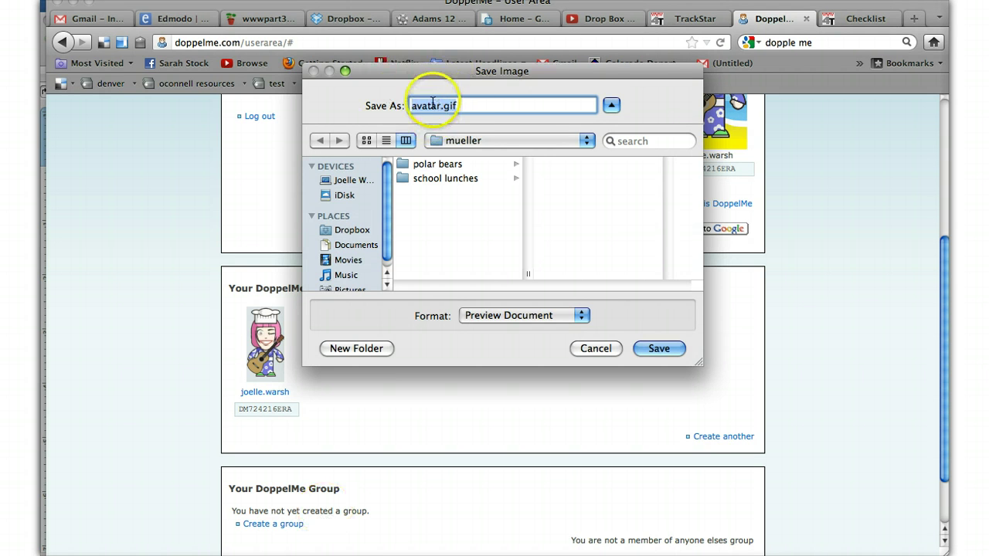
{"action": "left_click", "coordinate": [441, 105]}
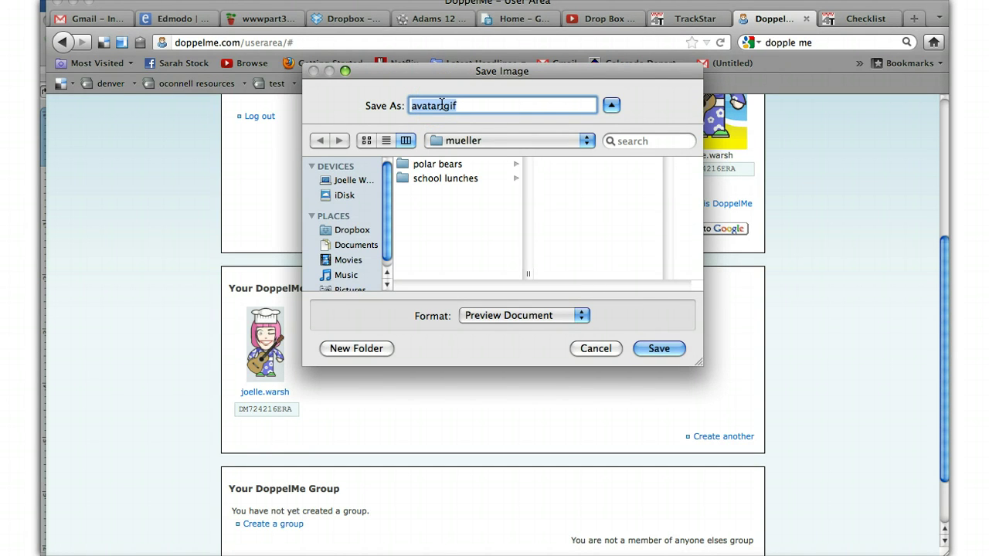
{"action": "left_click", "coordinate": [657, 348]}
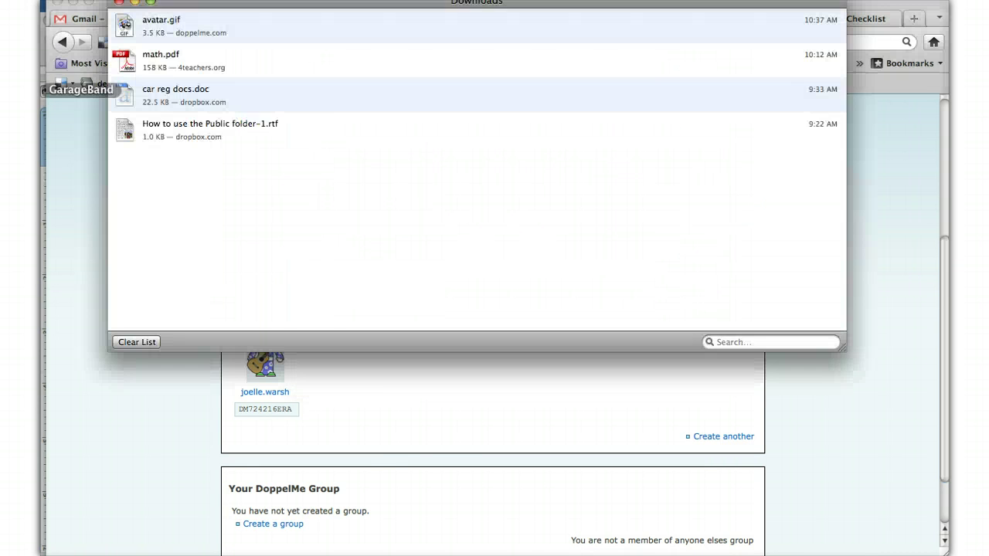
Step: Paste the avatar above the Assignment 3 heading in Lesson 3 and enlarge it to 2.26 in tall
{"action": "left_click", "coordinate": [21, 68]}
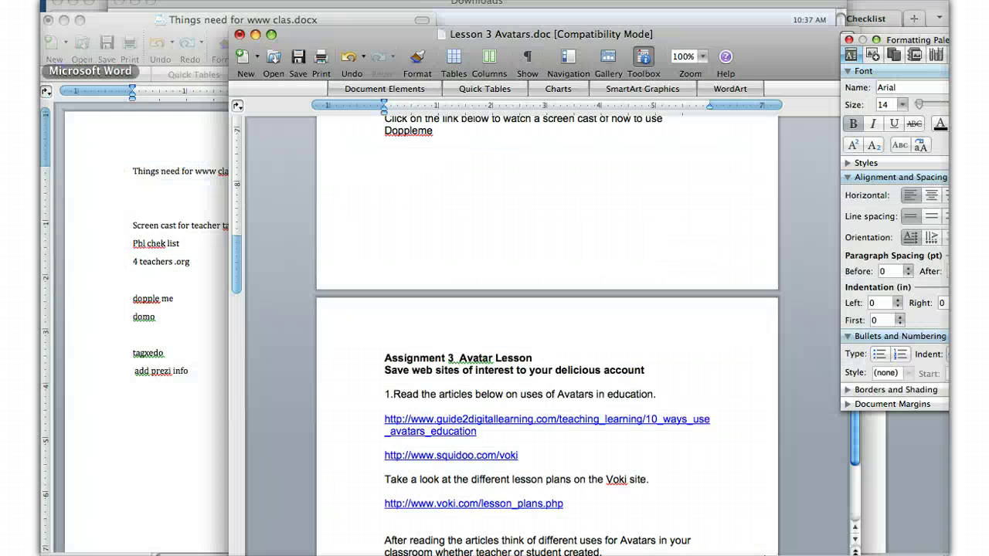
{"action": "left_click", "coordinate": [421, 195]}
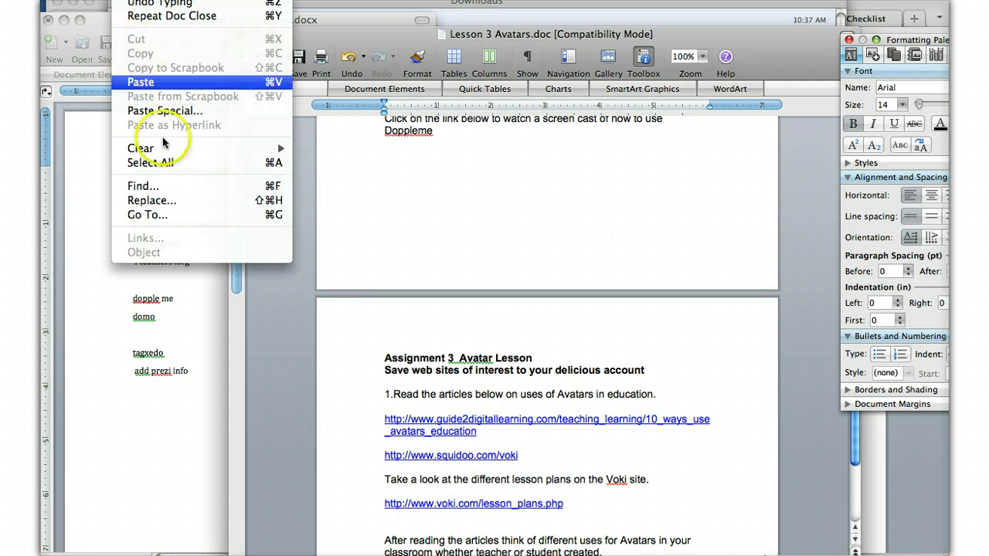
{"action": "left_click", "coordinate": [143, 83]}
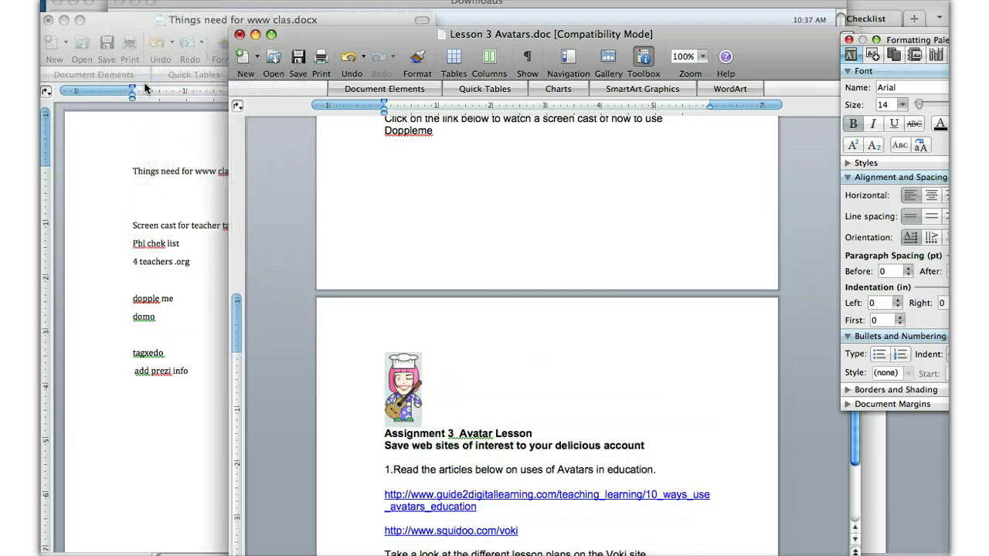
{"action": "left_click", "coordinate": [405, 370]}
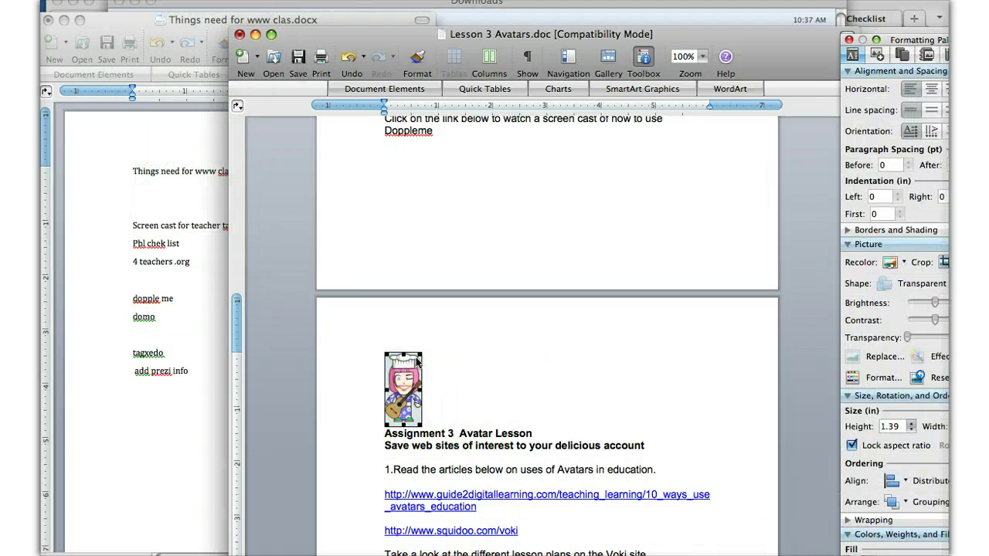
{"action": "left_click_drag", "start_coordinate": [434, 351], "coordinate": [438, 350]}
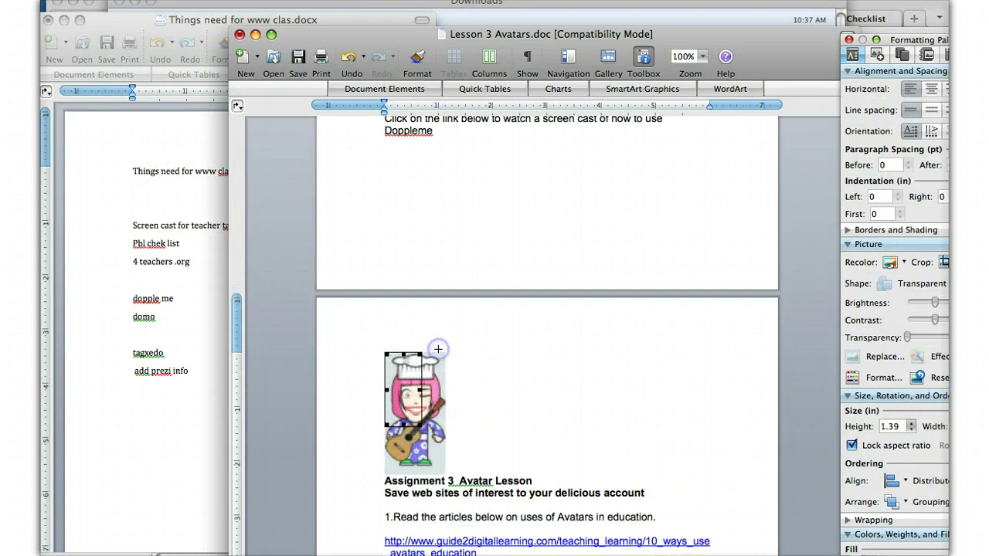
Step: Delete the pasted avatar and bring the DoppelMe page back in the browser
{"action": "key", "text": "BackSpace"}
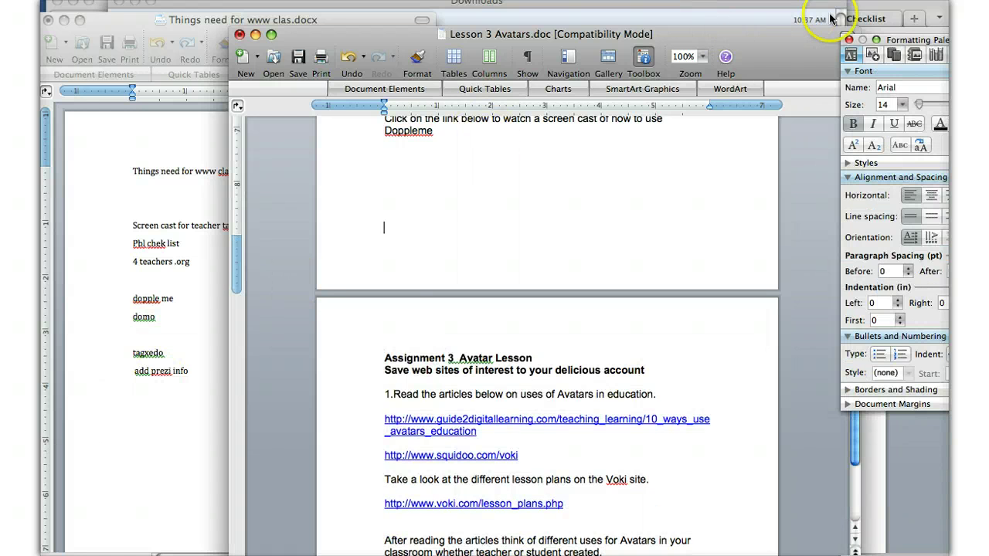
{"action": "left_click", "coordinate": [877, 13]}
{"action": "left_click", "coordinate": [743, 19]}
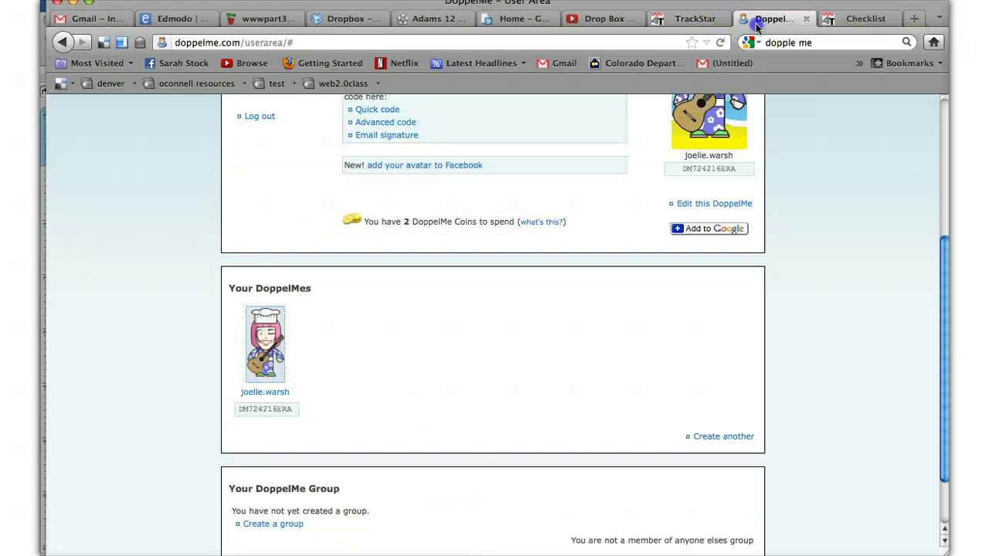